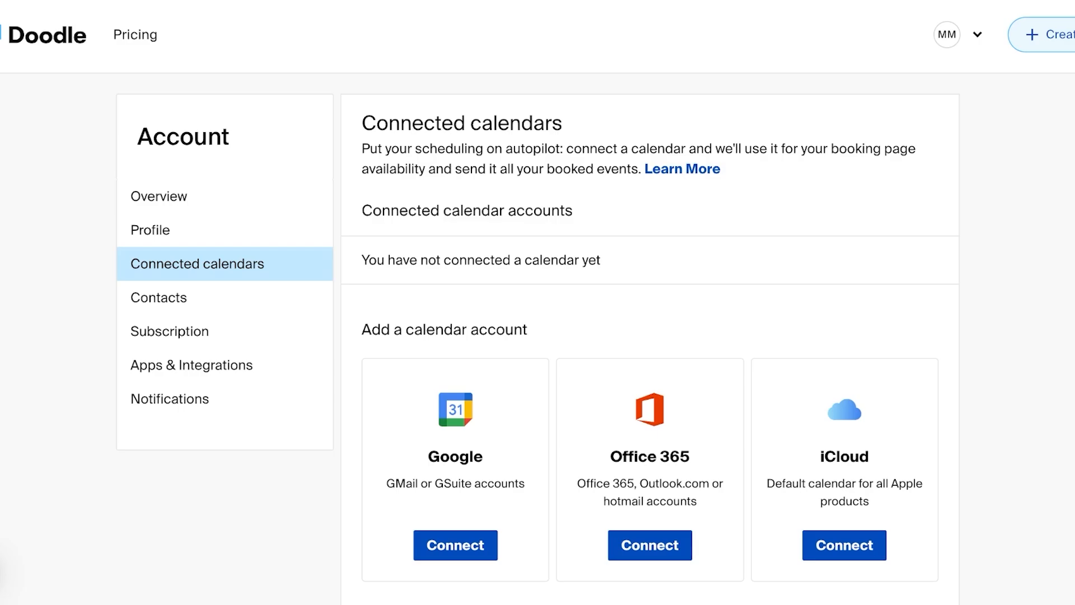
- Connect the host's Google calendar account to Doodle, granting all requested calendar permissions
scroll(537, 302, down, 1)
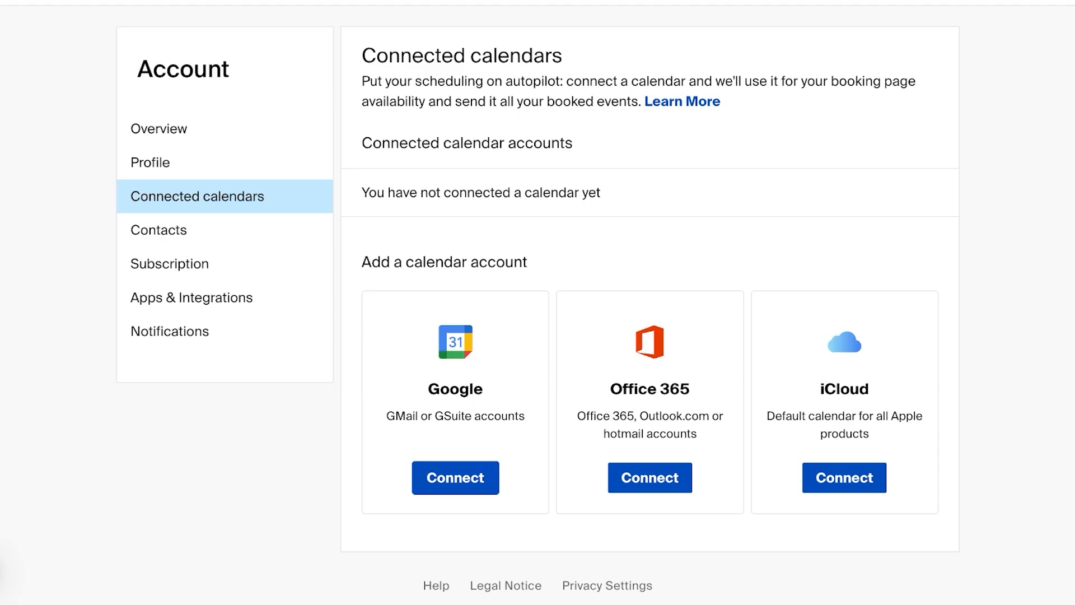
click(456, 477)
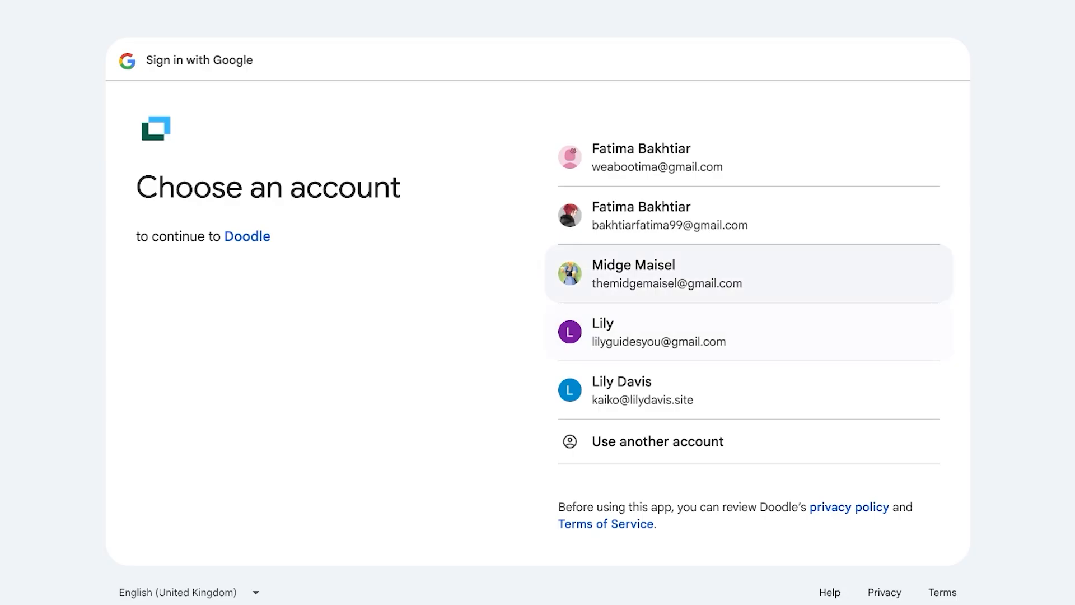
click(666, 273)
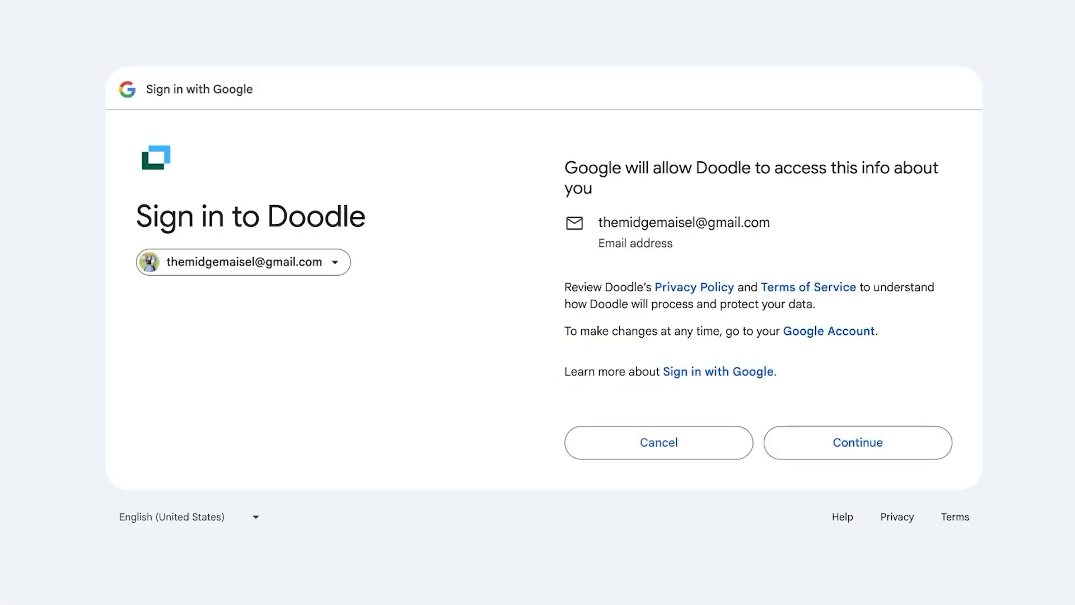
click(858, 443)
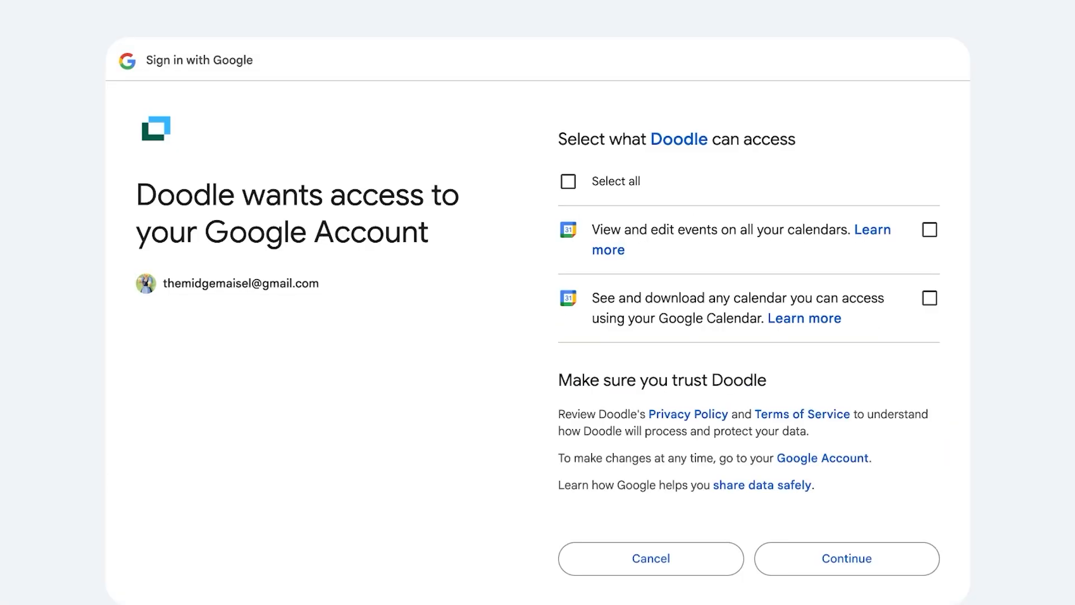
click(569, 181)
click(847, 558)
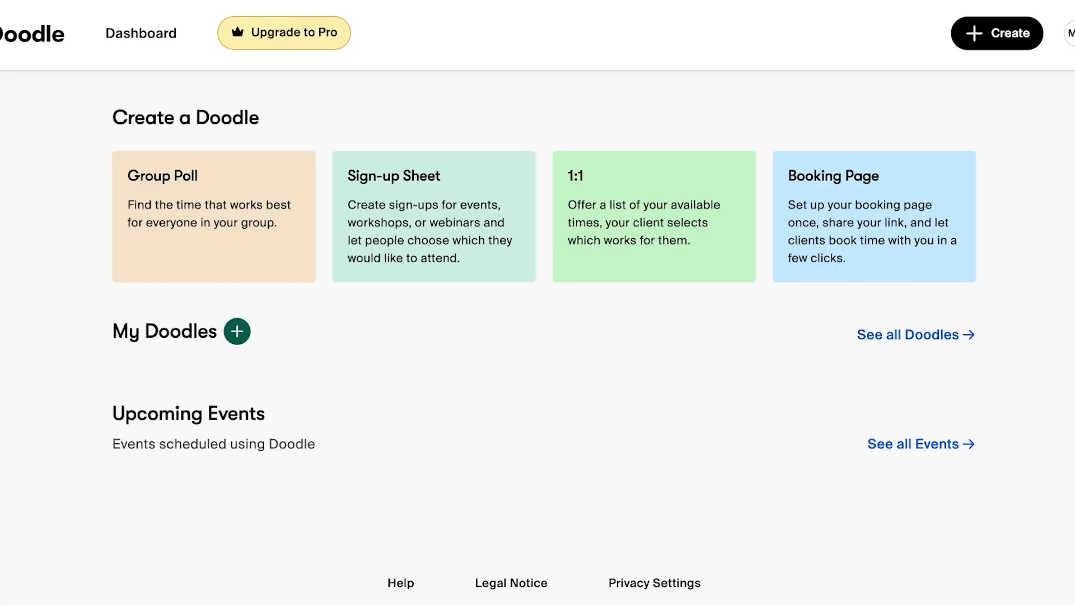
- Dismiss the welcome message on the dashboard and start creating a new Booking Page
scroll(648, 224, down, 4)
scroll(537, 302, up, 4)
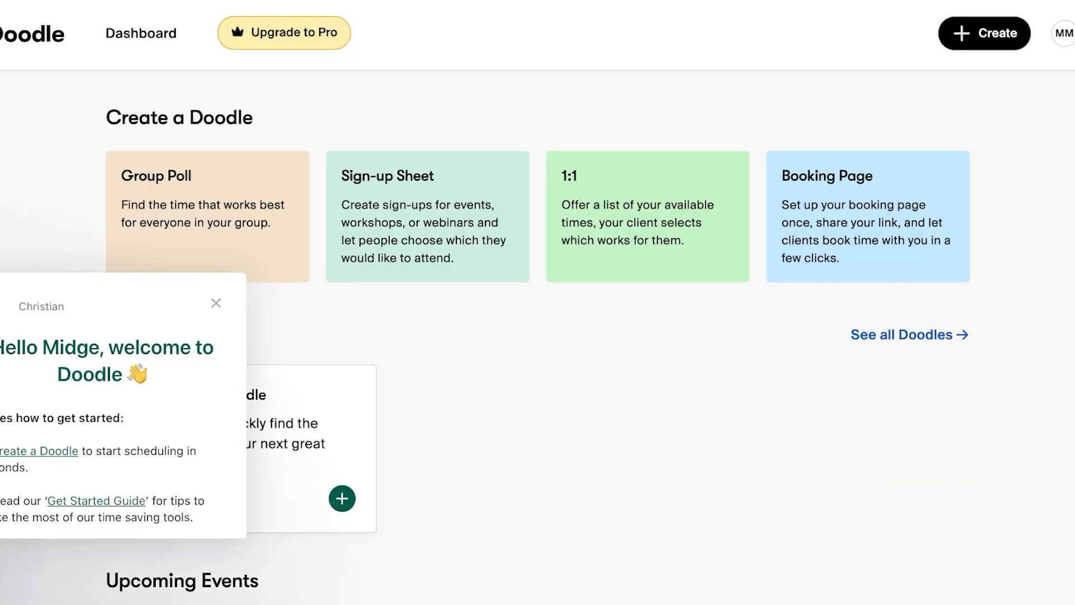
click(216, 303)
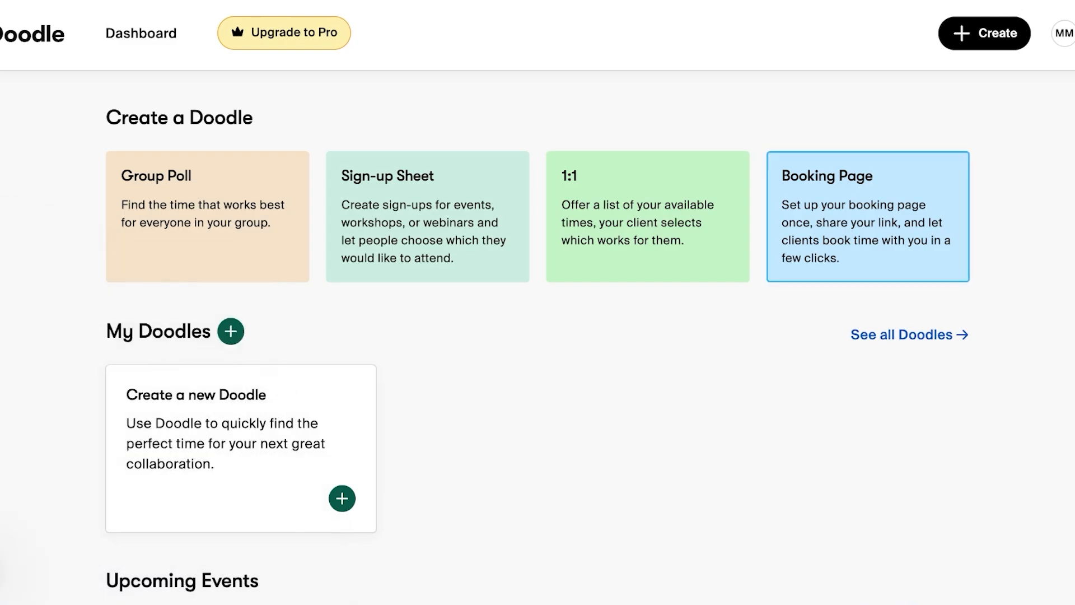
click(868, 217)
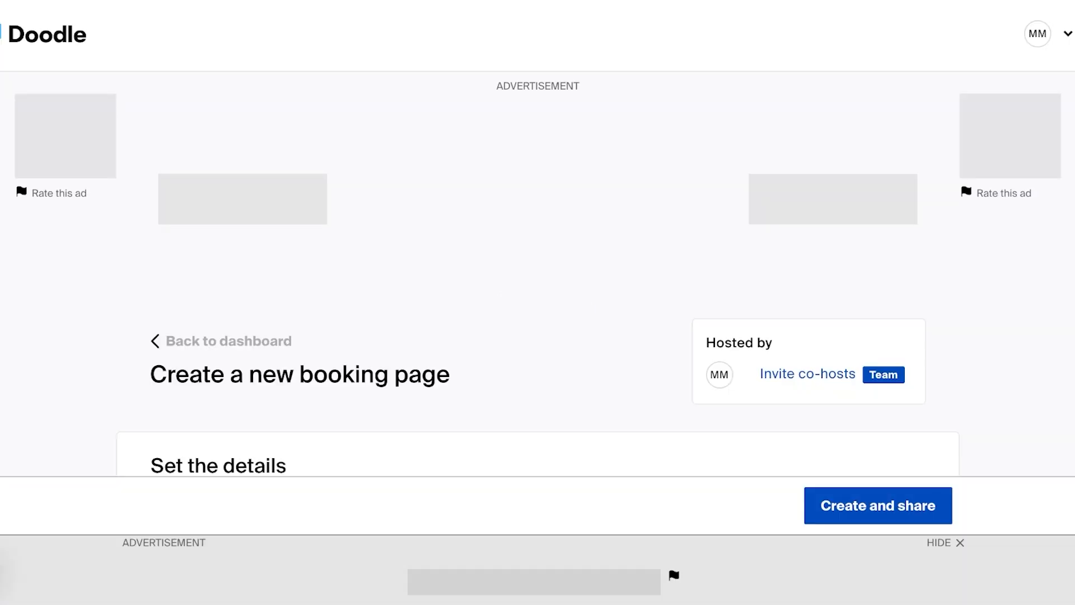
- Title the booking page "Lashes" and describe it as "Get you lashes from" followed by the host's first name and "<3"
scroll(537, 302, down, 8)
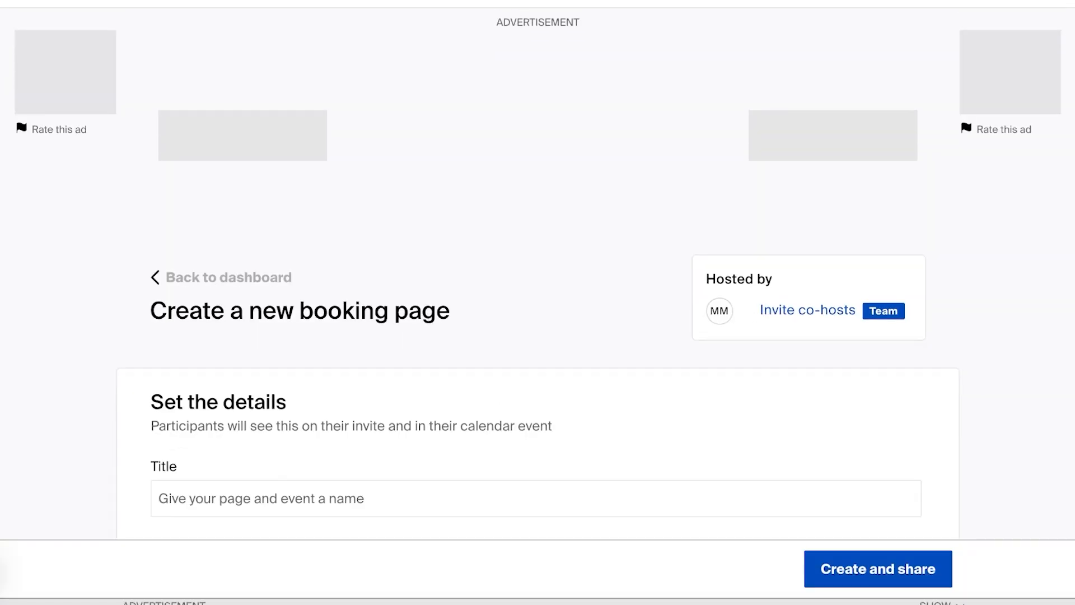
scroll(538, 303, up, 8)
scroll(537, 303, down, 8)
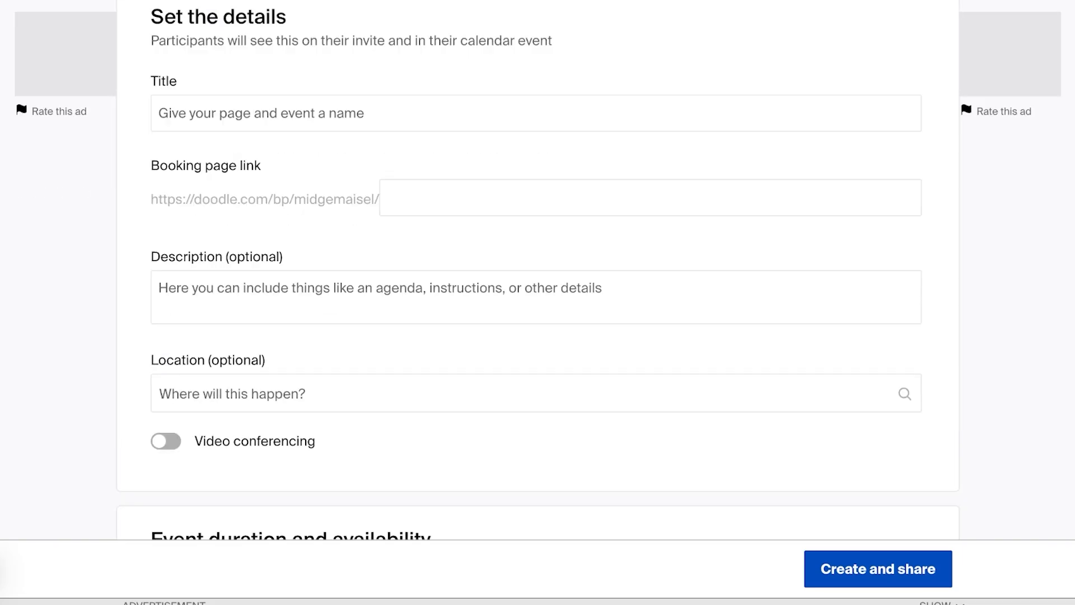
click(536, 114)
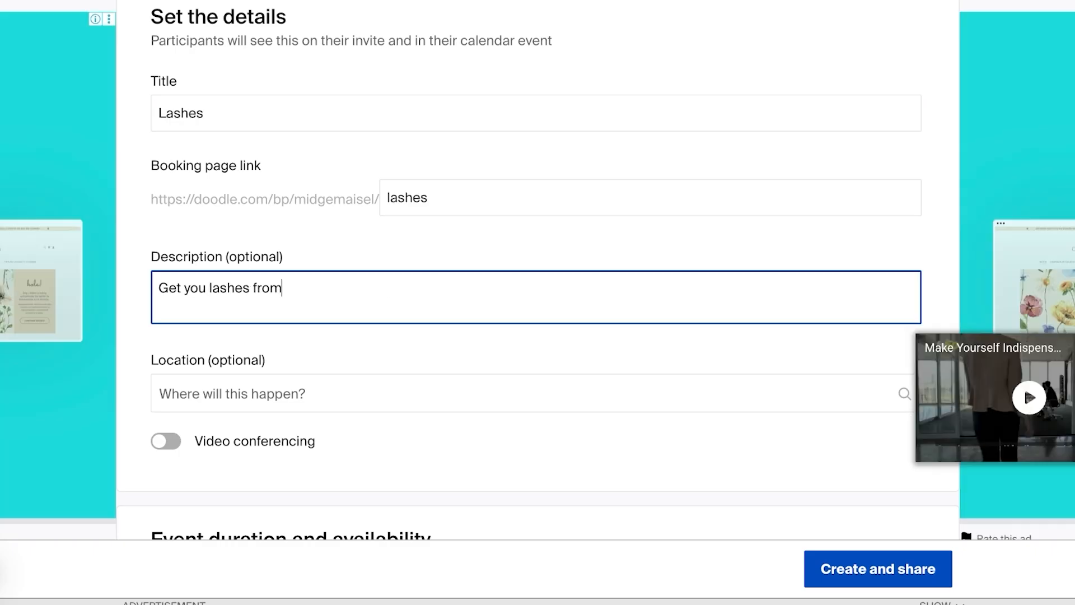
text(Midge <3)
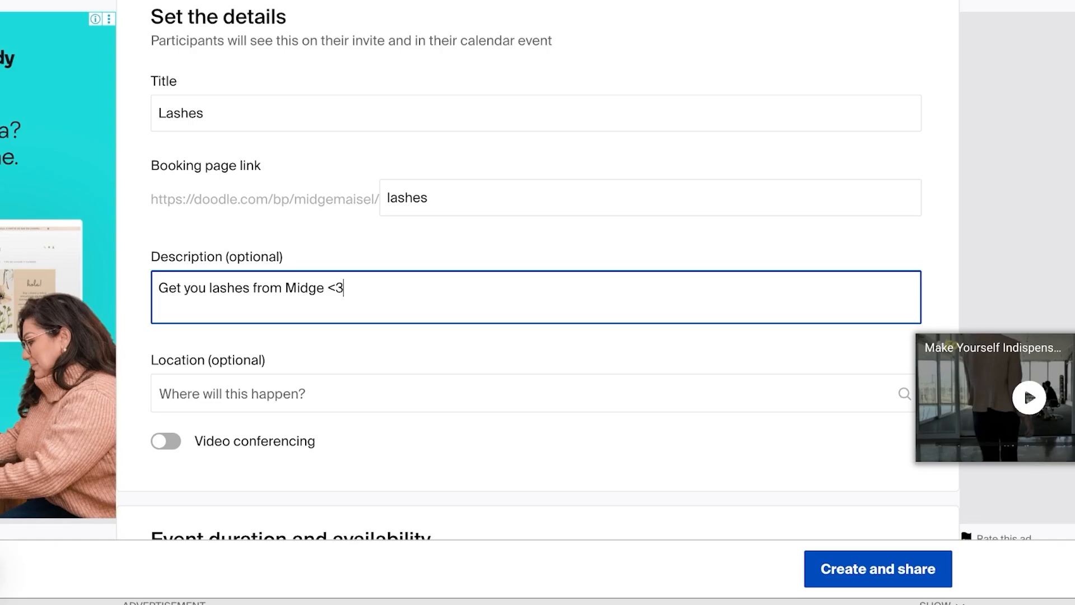
- Switch the booked event duration to Custom and return it to 60 min
scroll(538, 280, down, 7)
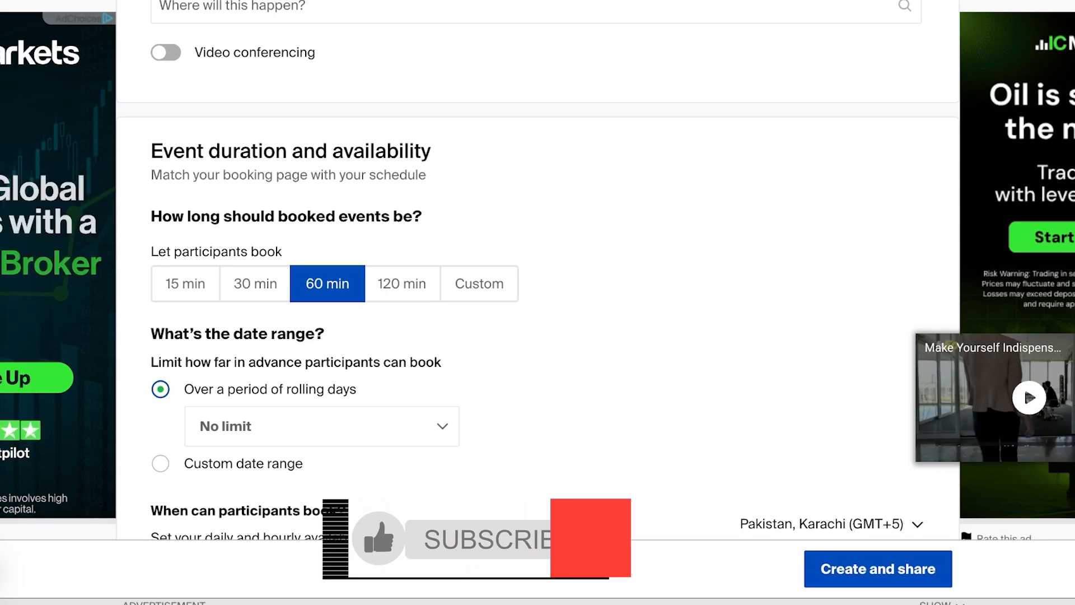
scroll(538, 266, down, 3)
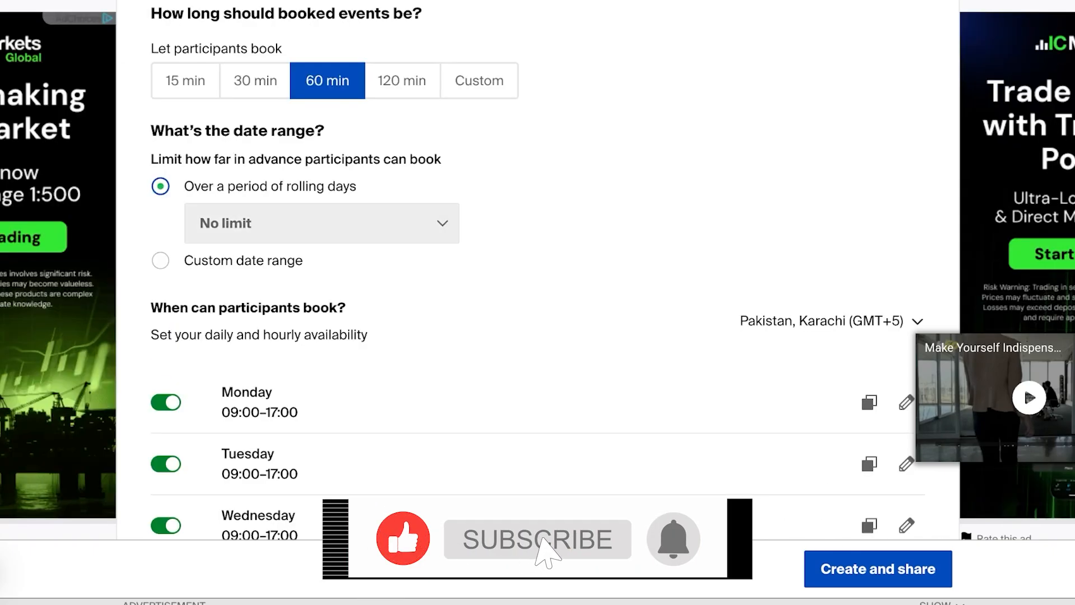
click(479, 81)
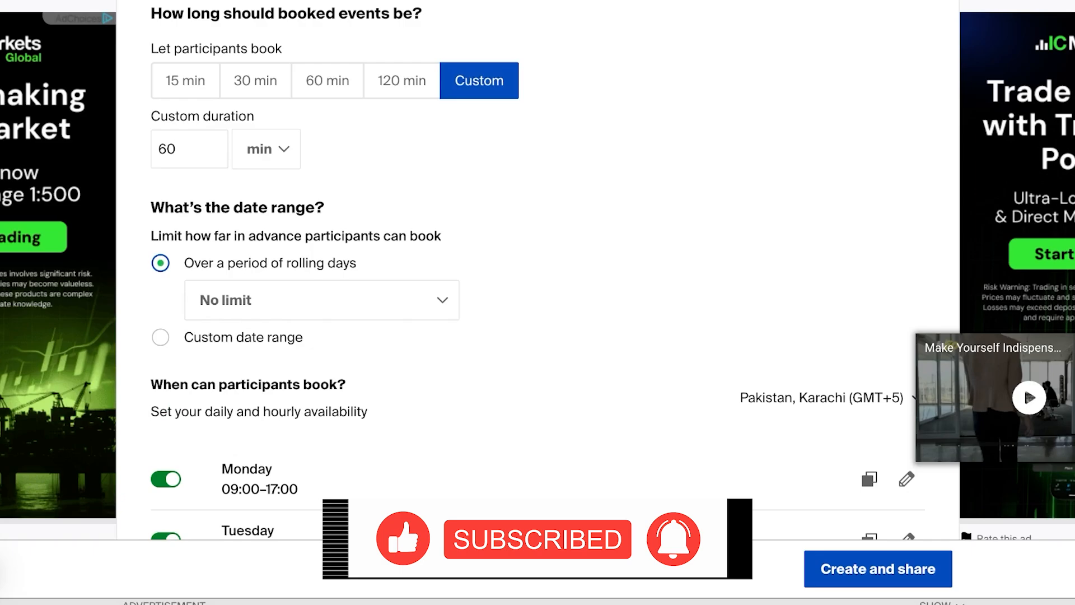
click(328, 80)
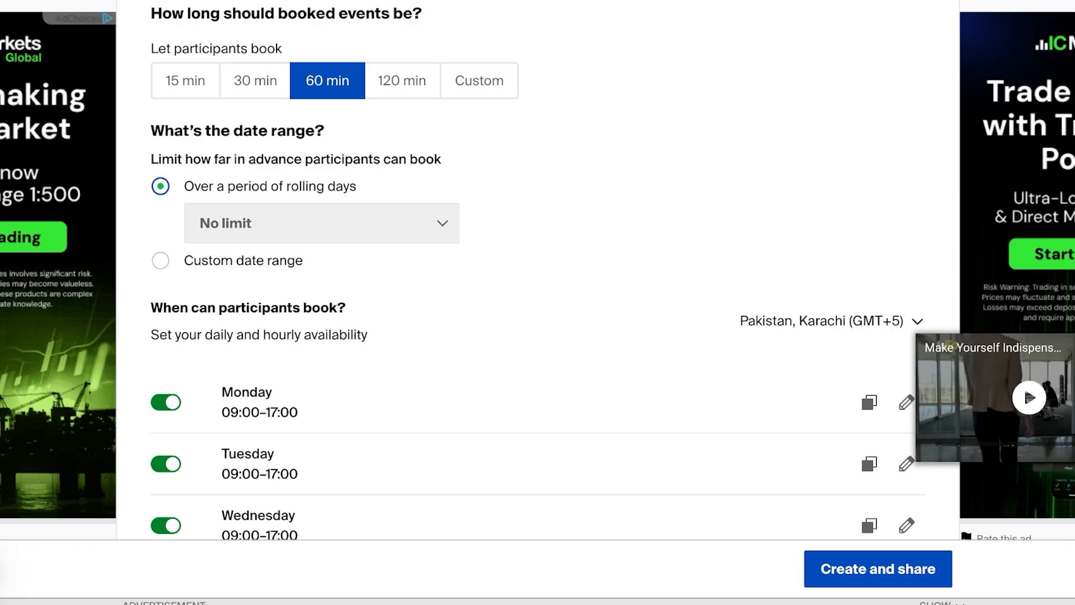
- Limit how far in advance participants can book to a rolling period of 1 month into the future
click(322, 223)
click(560, 231)
drag(311, 261, 322, 227)
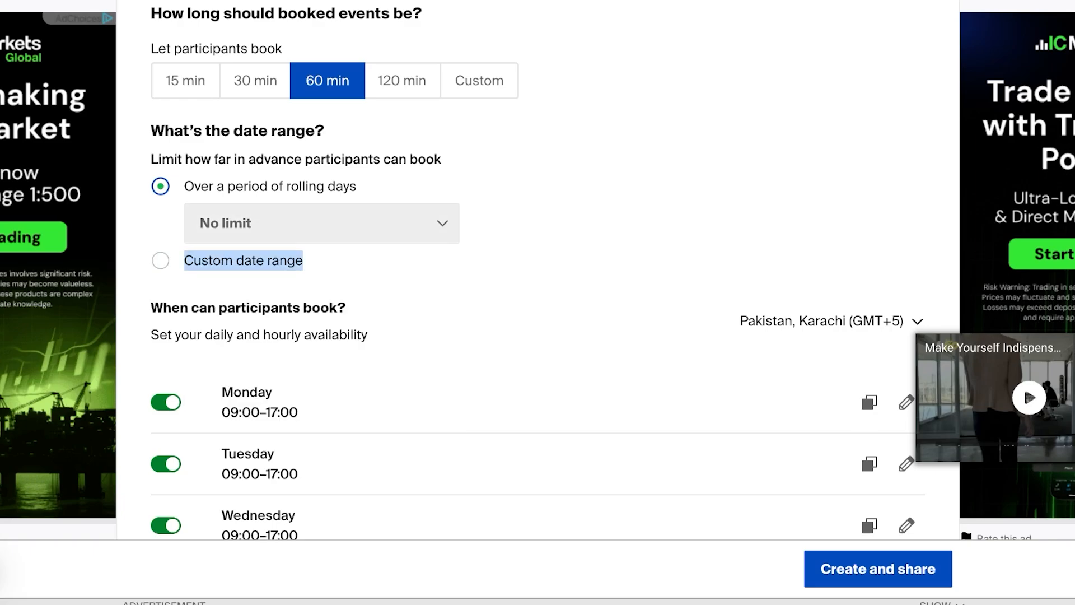
click(322, 224)
key(Down)
key(Down)
key(Down)
key(Down)
key(Return)
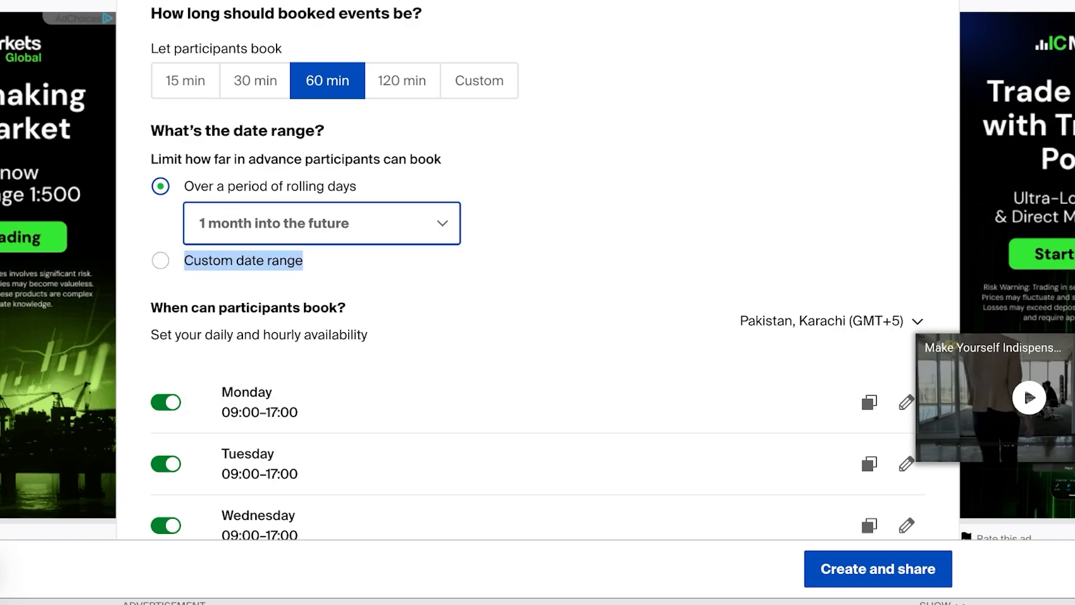
click(560, 229)
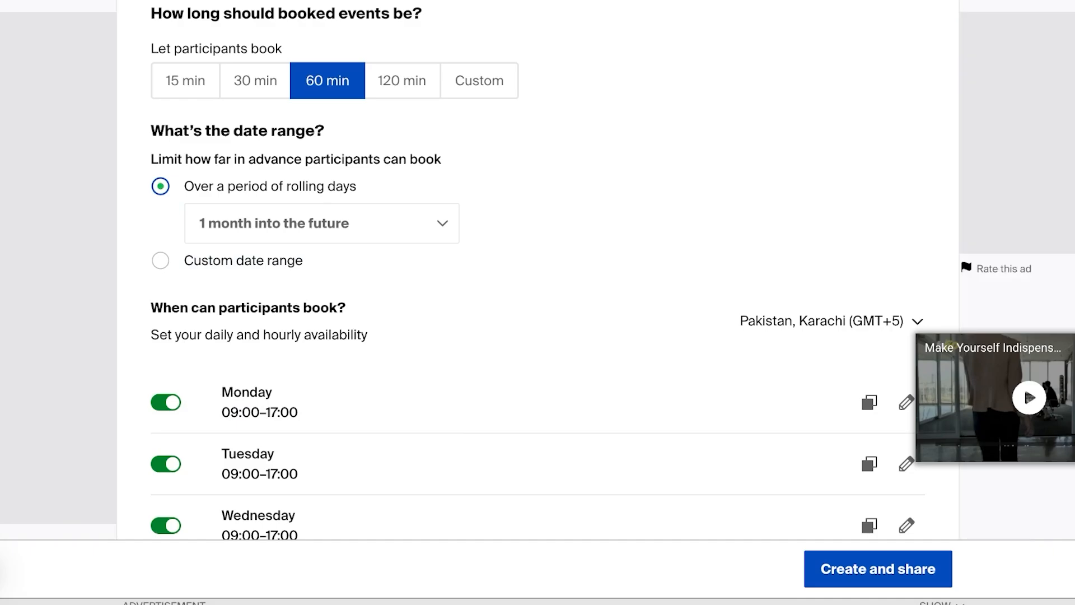
- Make Tuesday and Thursday unavailable in the weekly booking availability
scroll(538, 280, down, 5)
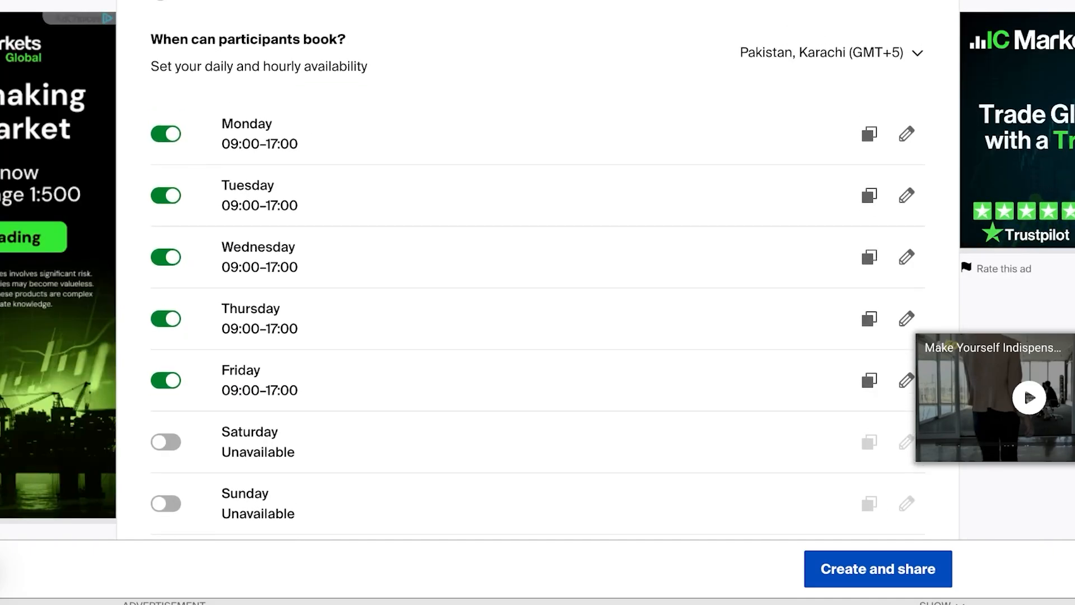
scroll(537, 280, down, 1)
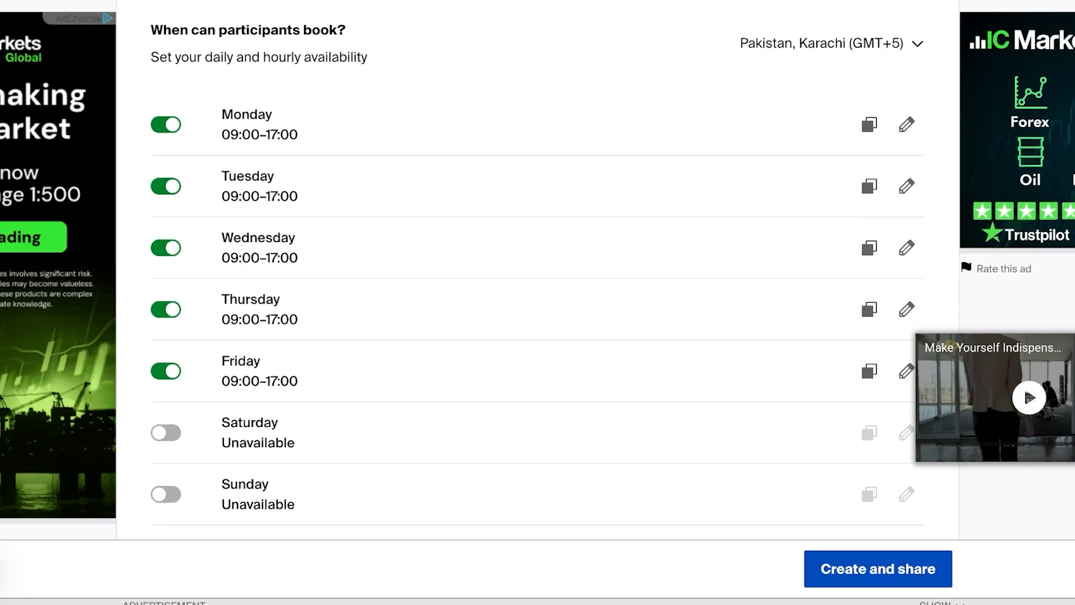
click(165, 186)
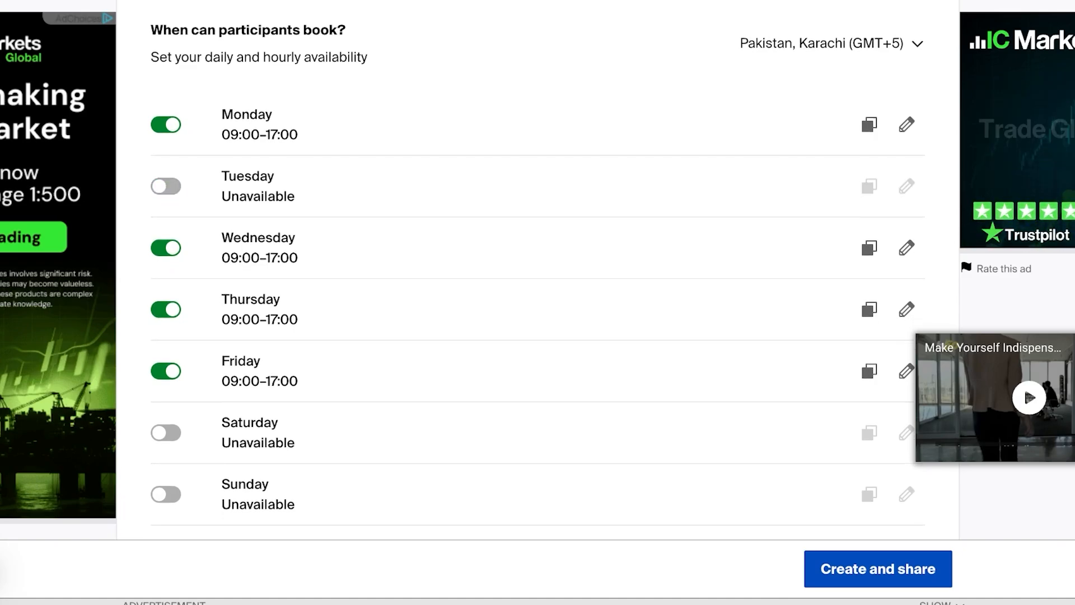
click(166, 309)
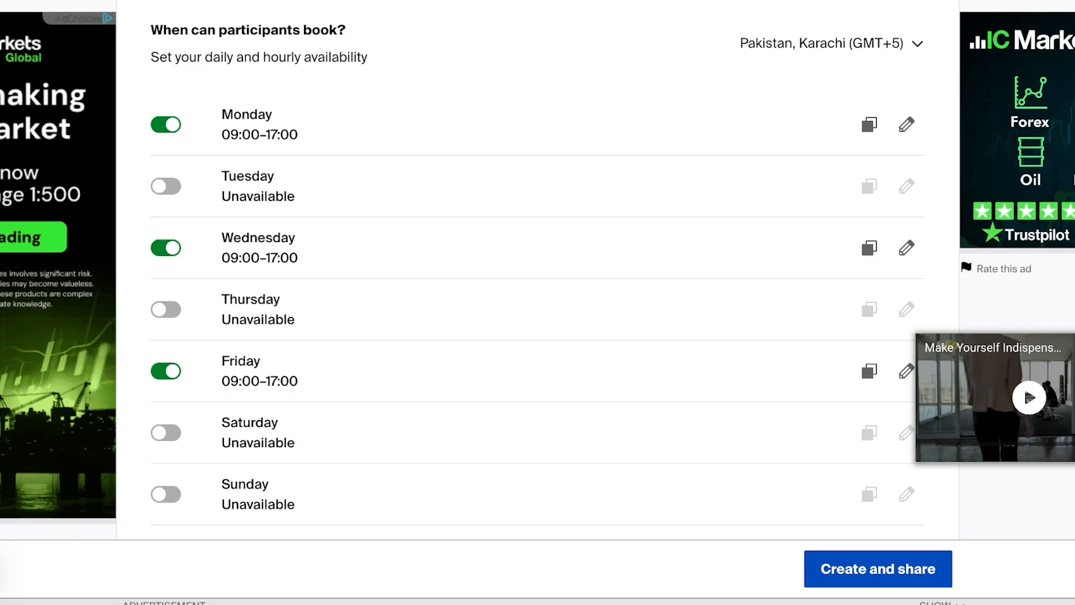
- Review the participant payment options and the connected calendar conflict settings, collapsing both sections
scroll(537, 302, down, 10)
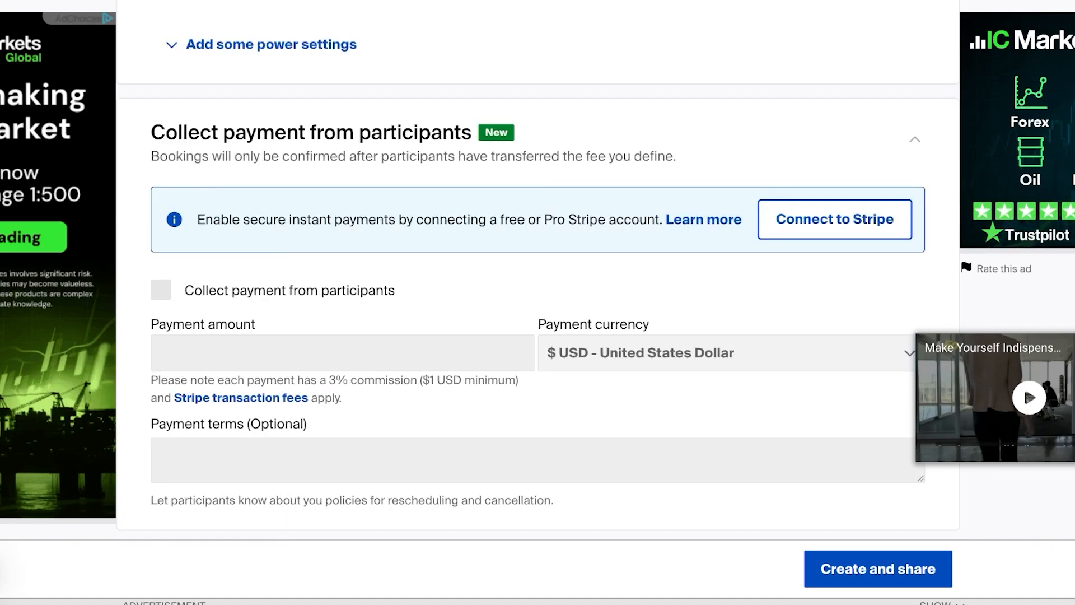
scroll(538, 302, down, 1)
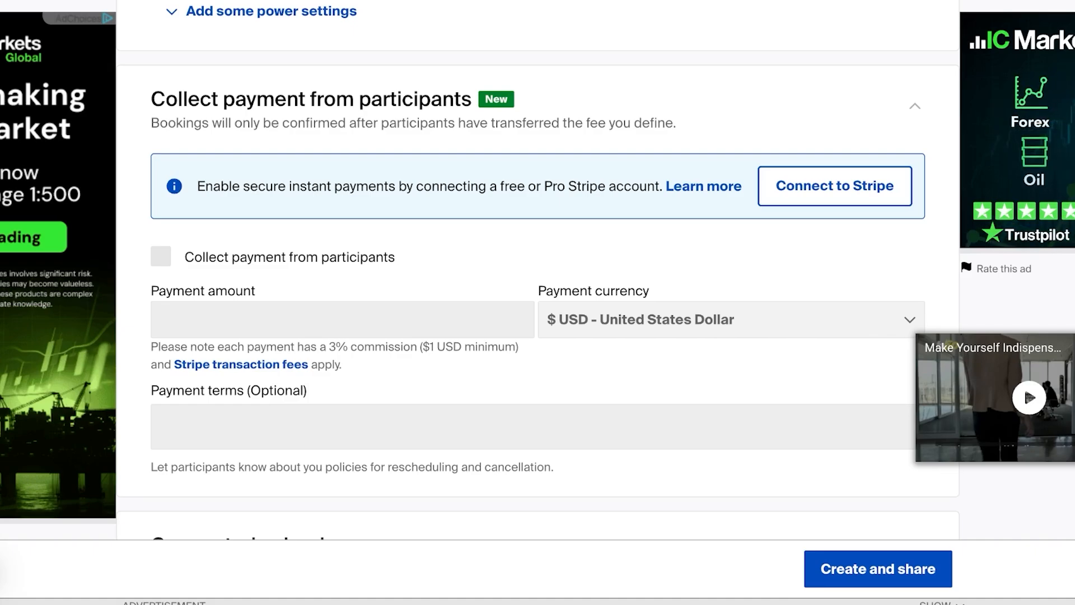
click(915, 106)
click(914, 106)
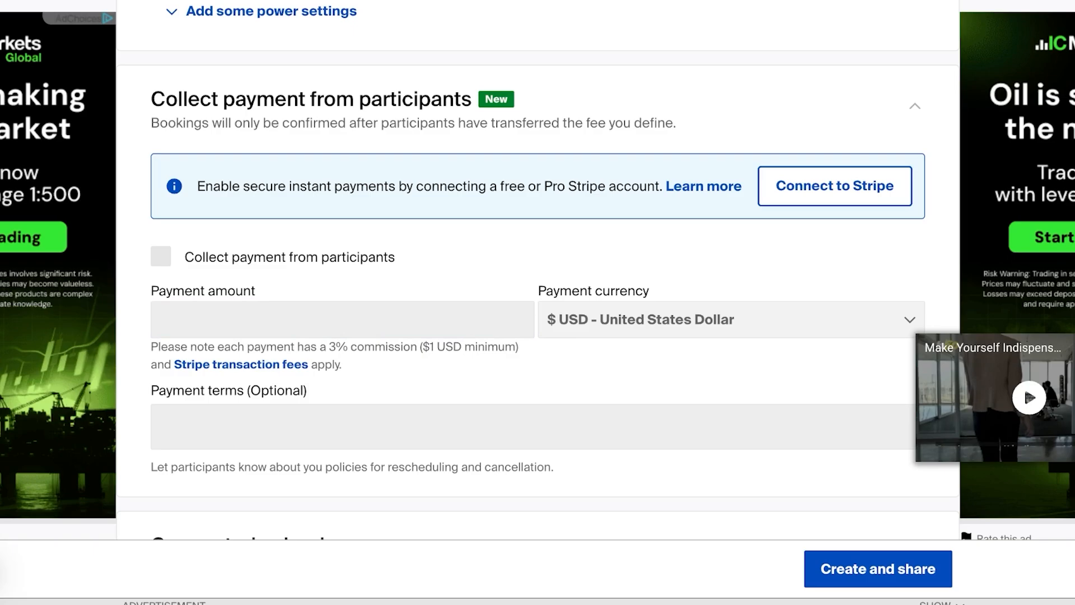
click(914, 106)
click(915, 209)
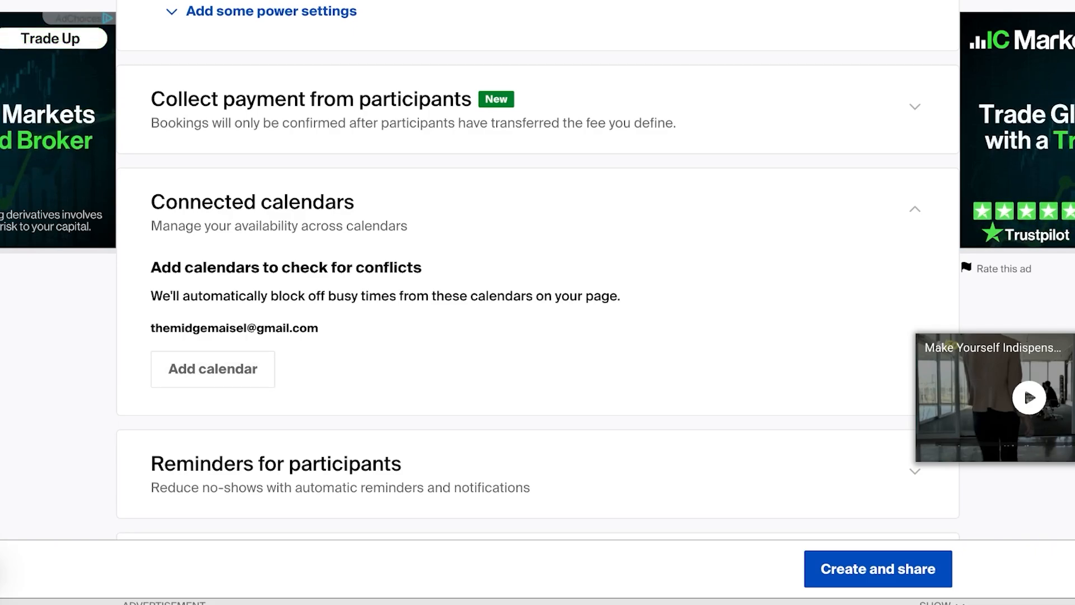
click(915, 209)
- Enable automatic booking reminders for participants and collapse the reminders section
scroll(537, 302, down, 4)
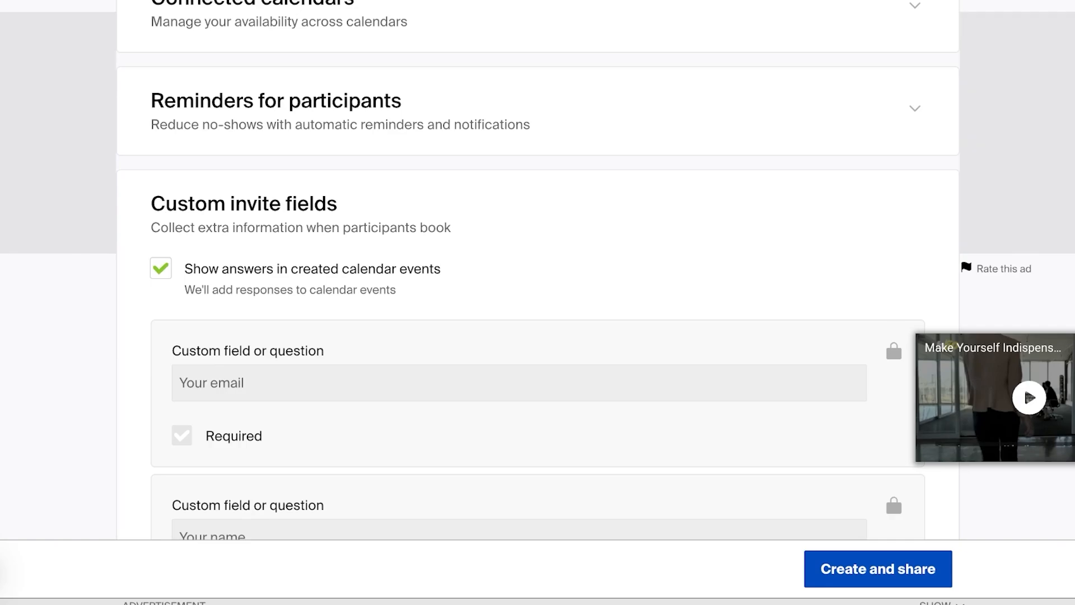
click(915, 108)
click(161, 228)
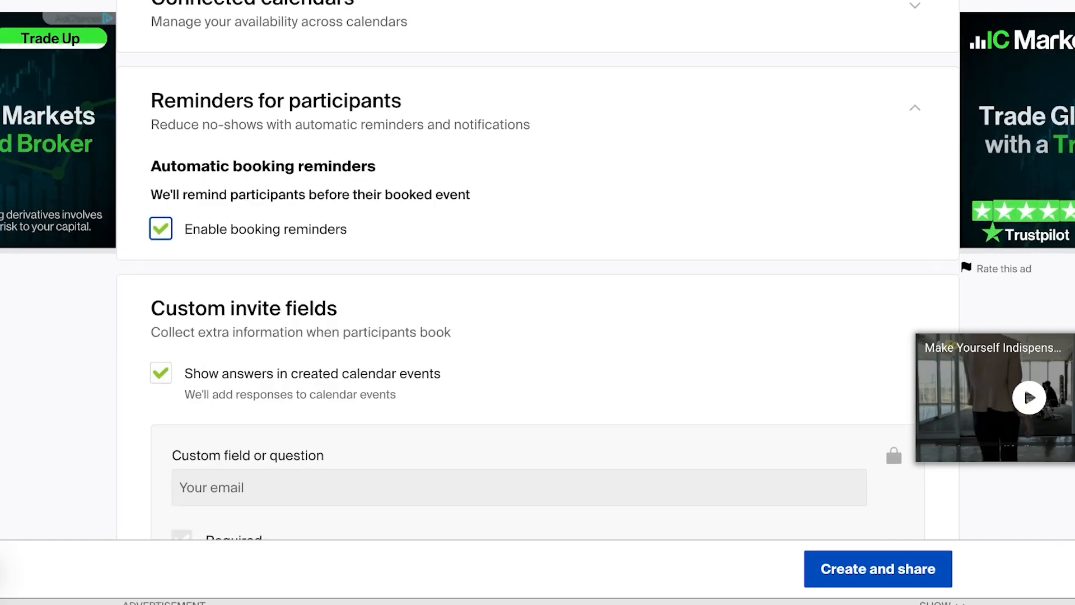
click(915, 108)
- Add a blank custom invite field below the name field, marking it Required and then making it optional again
scroll(538, 302, down, 3)
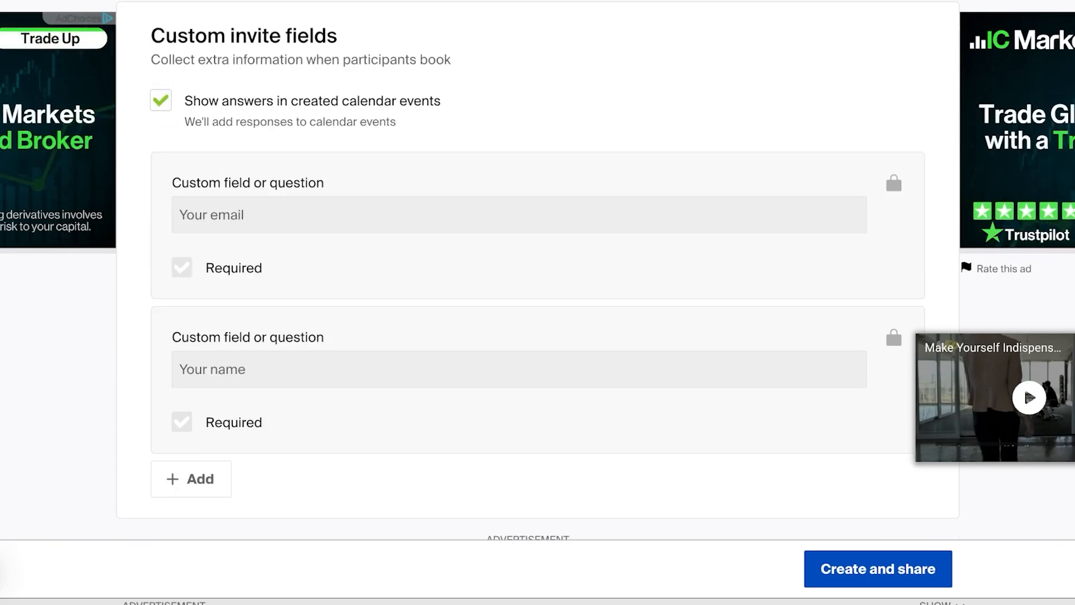
scroll(537, 269, down, 4)
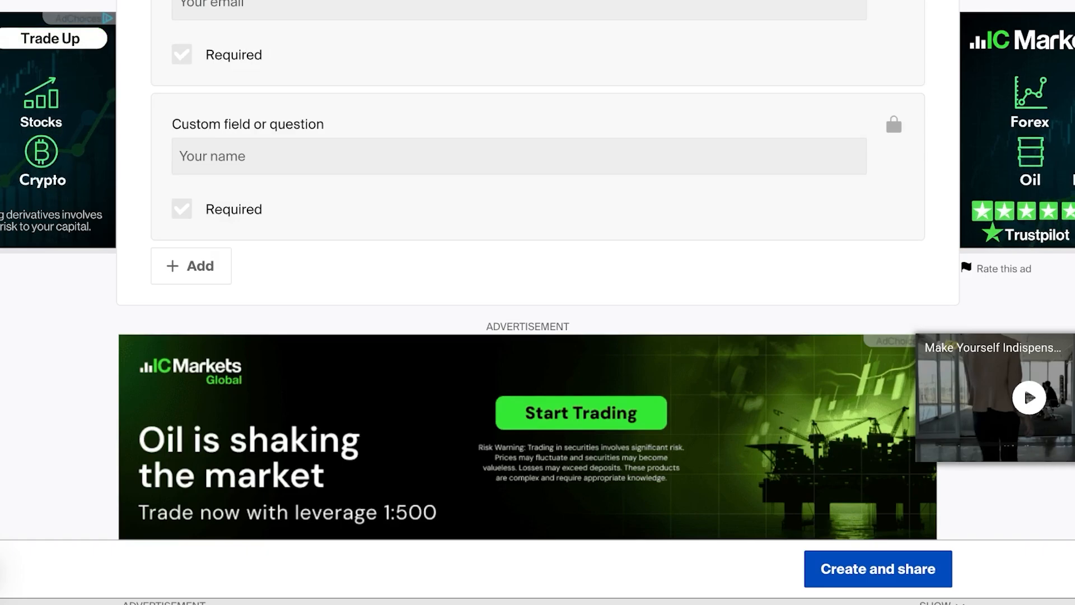
scroll(538, 269, up, 3)
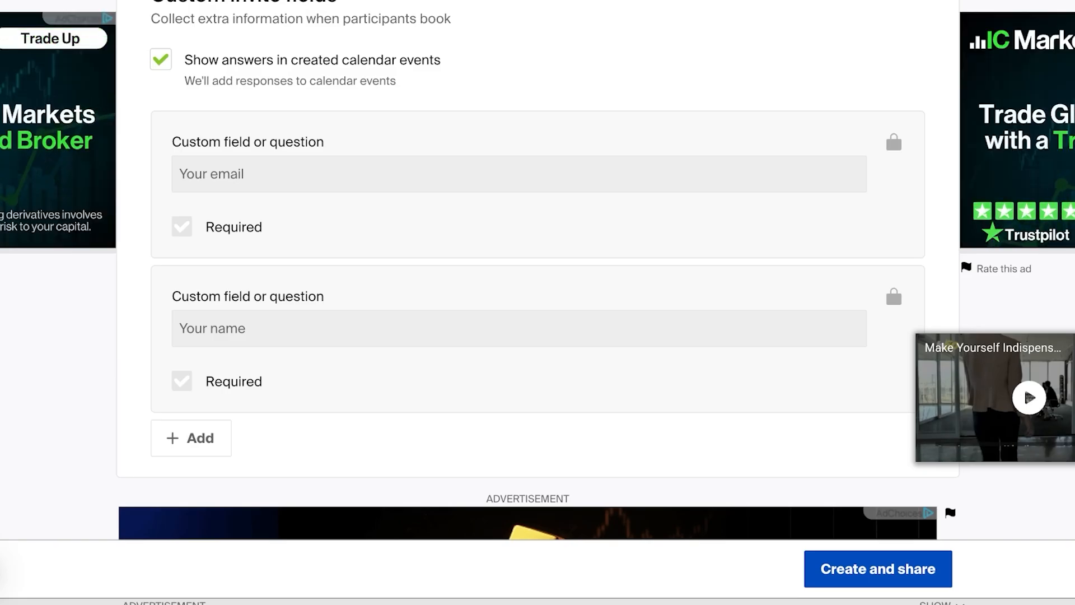
click(191, 438)
scroll(191, 438, down, 3)
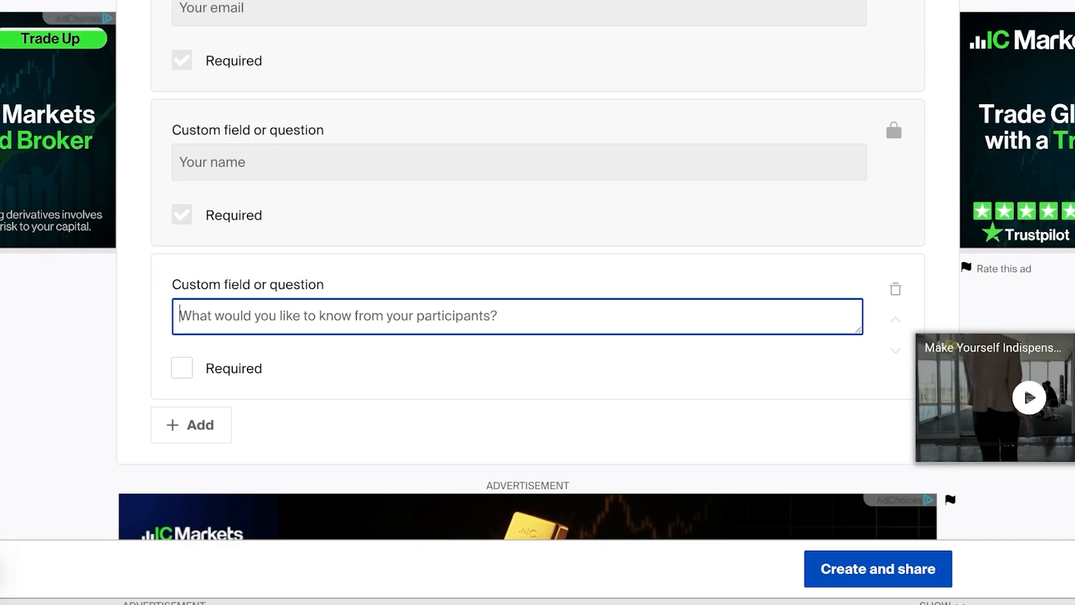
key(Tab)
key(space)
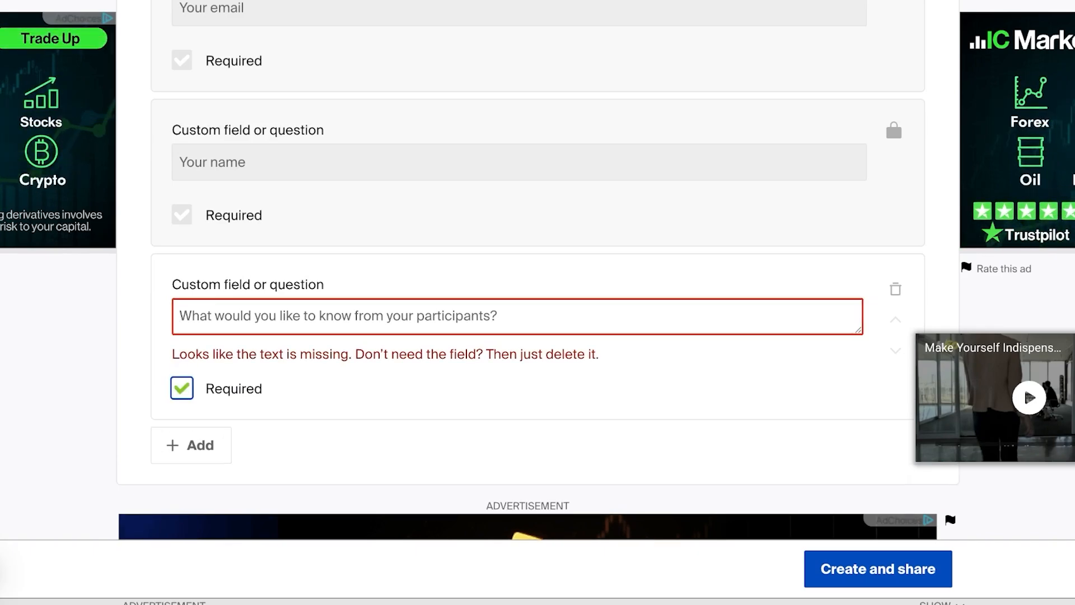
click(182, 388)
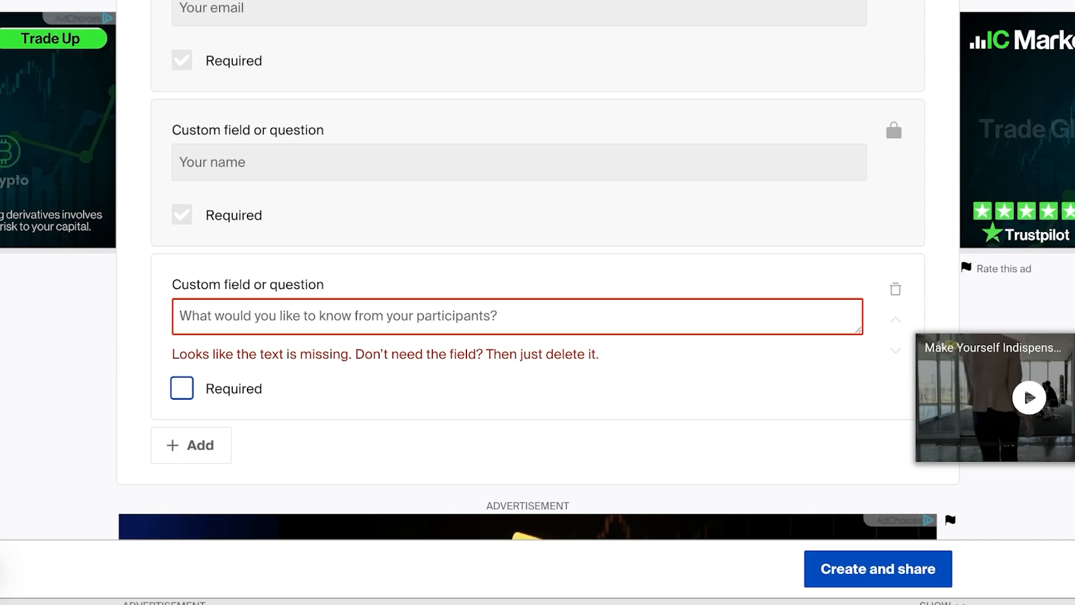
- Delete the blank custom invite field below the name field
click(896, 289)
scroll(537, 280, up, 6)
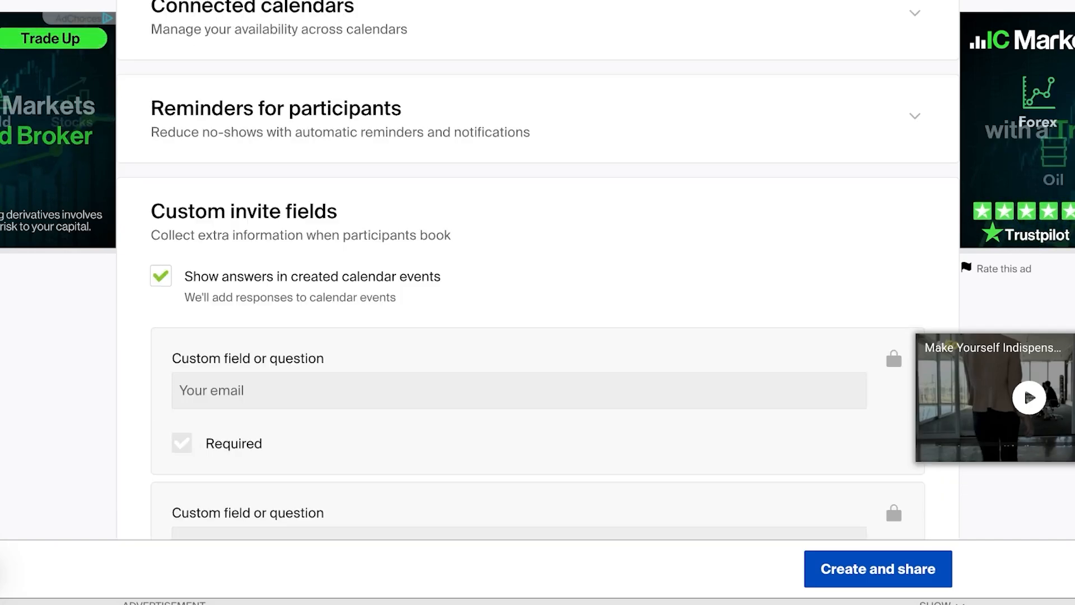
scroll(537, 280, down, 7)
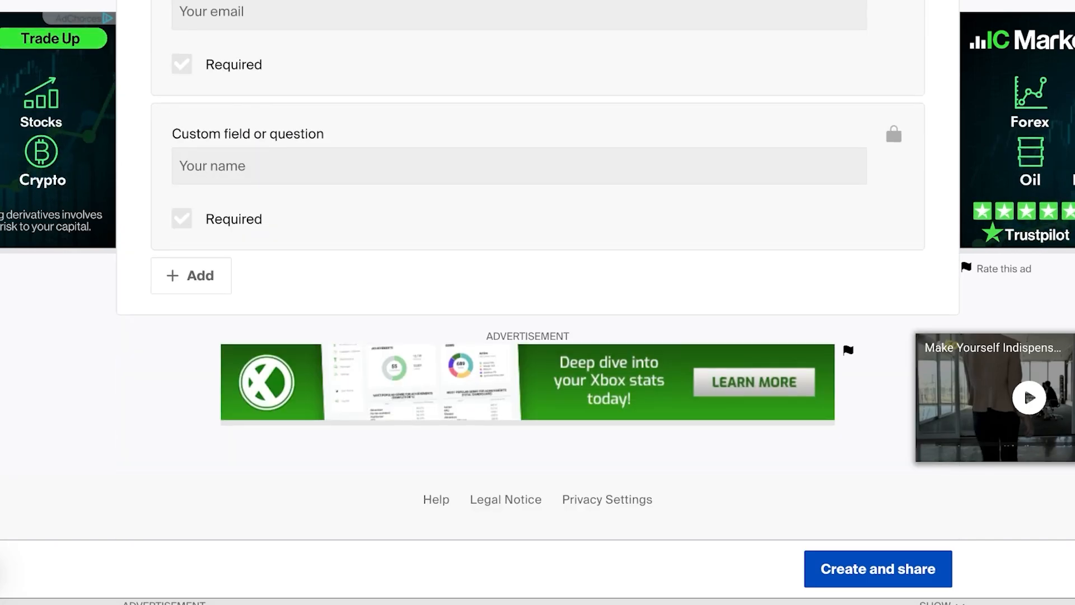
- Create and share the Lashes booking page
scroll(538, 280, up, 5)
scroll(537, 280, up, 15)
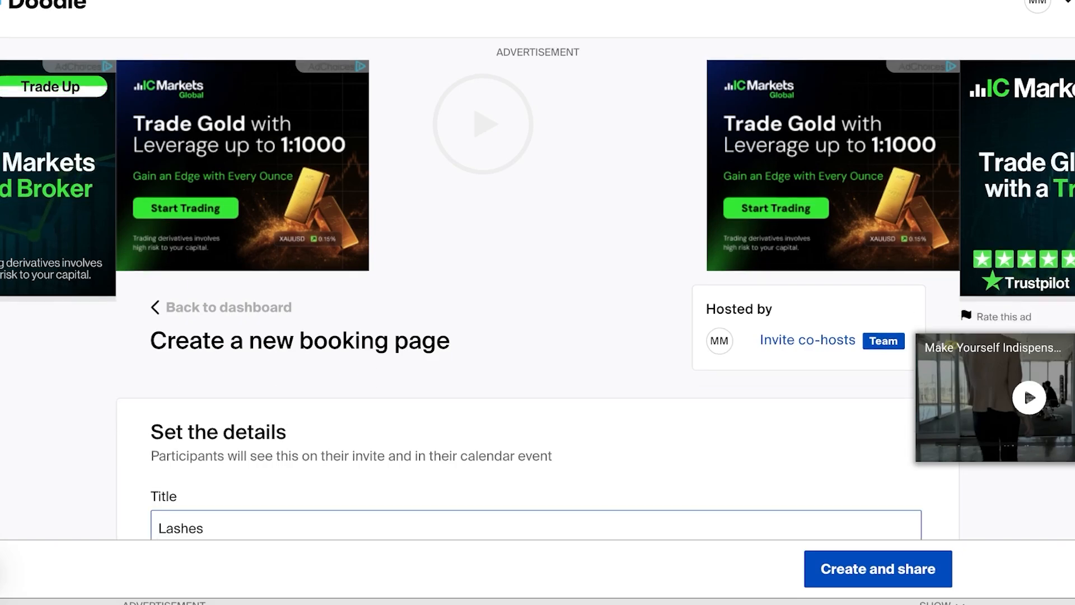
click(878, 569)
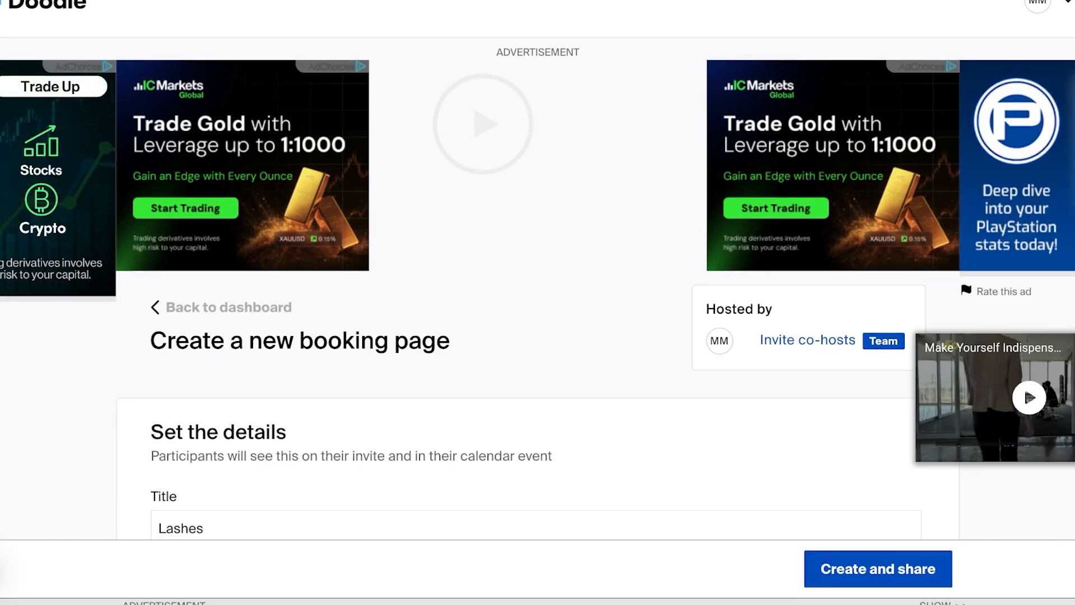
scroll(538, 303, down, 2)
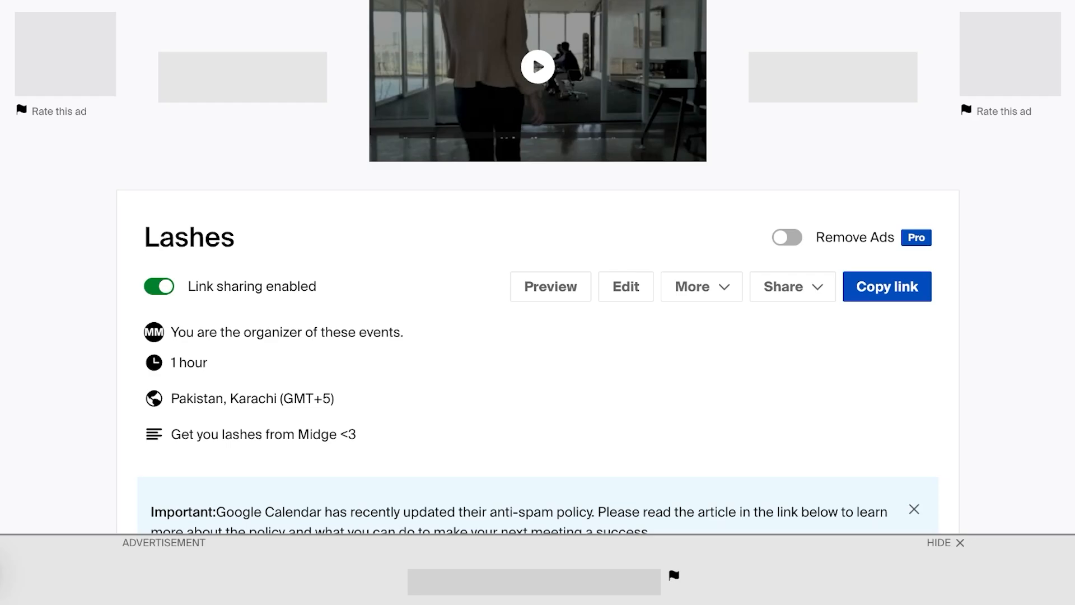
- Copy the invite link of the Lashes booking page and open it in a new browser tab
scroll(537, 302, down, 1)
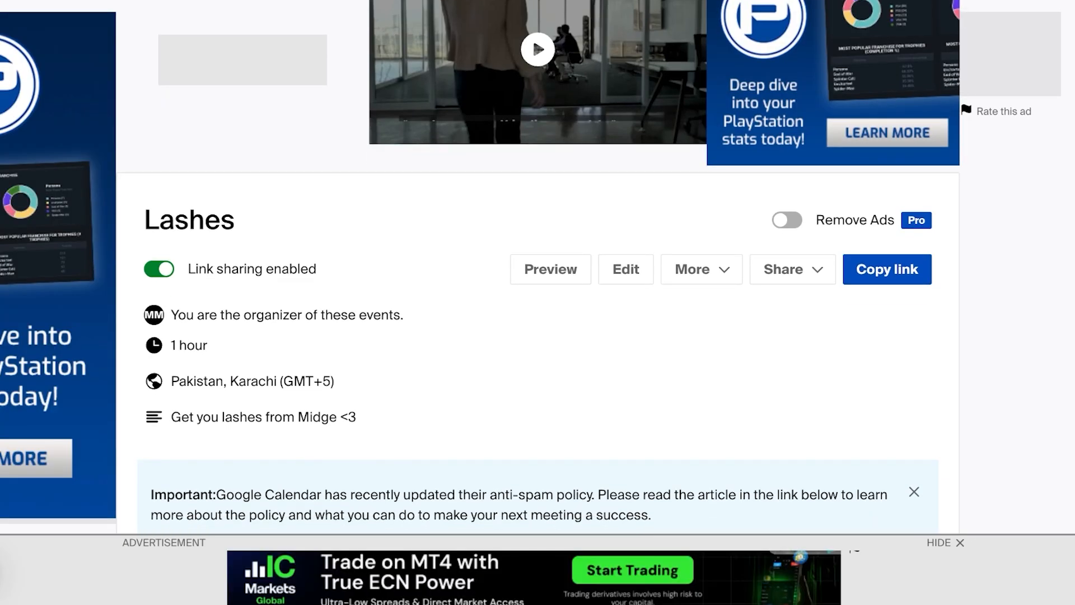
scroll(537, 302, down, 5)
scroll(538, 302, up, 3)
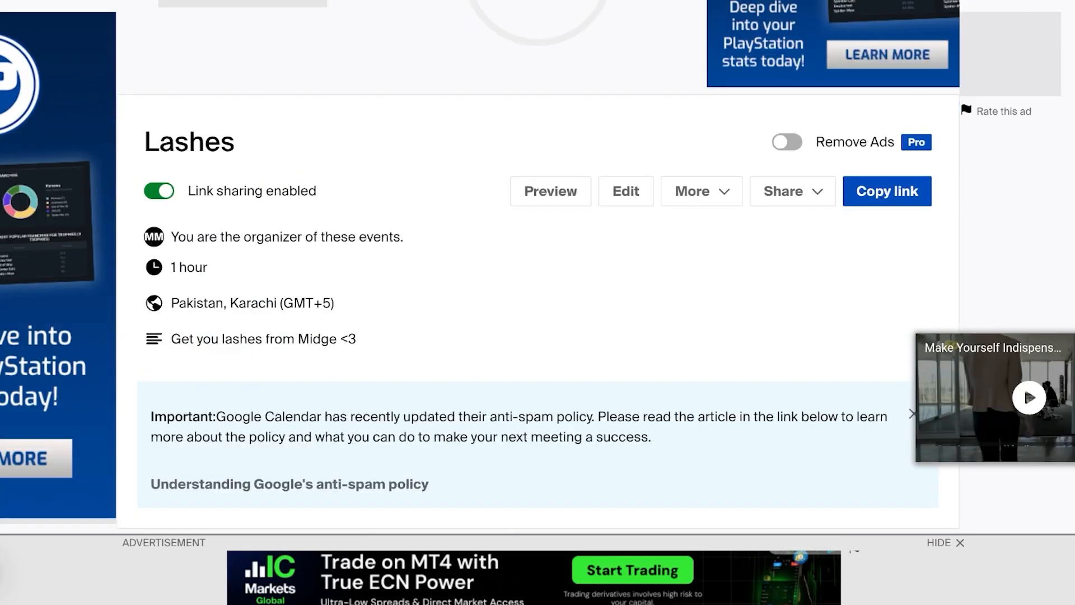
click(887, 191)
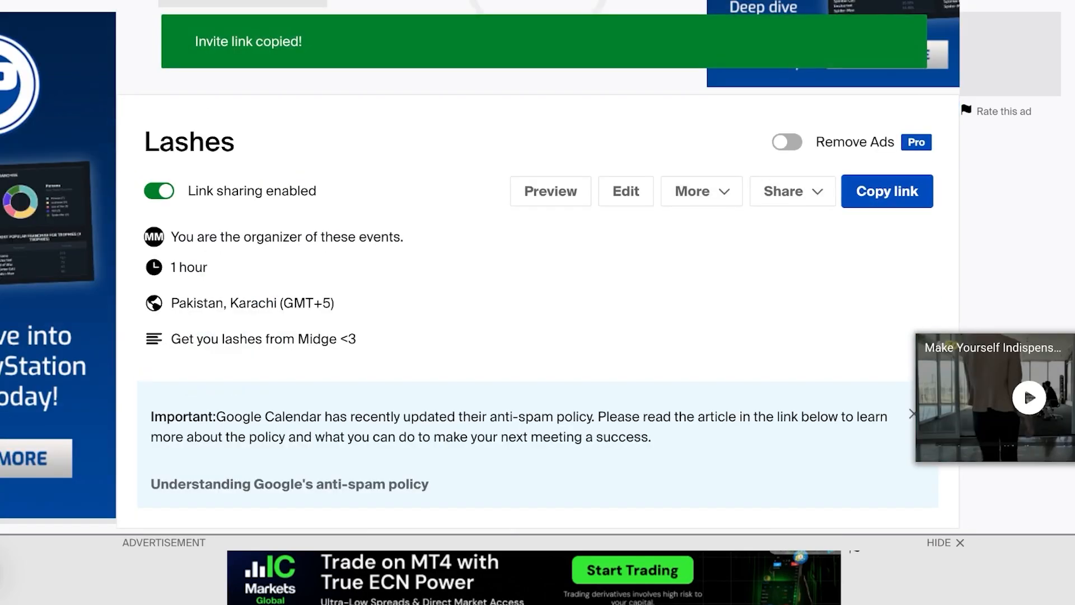
key(super+t)
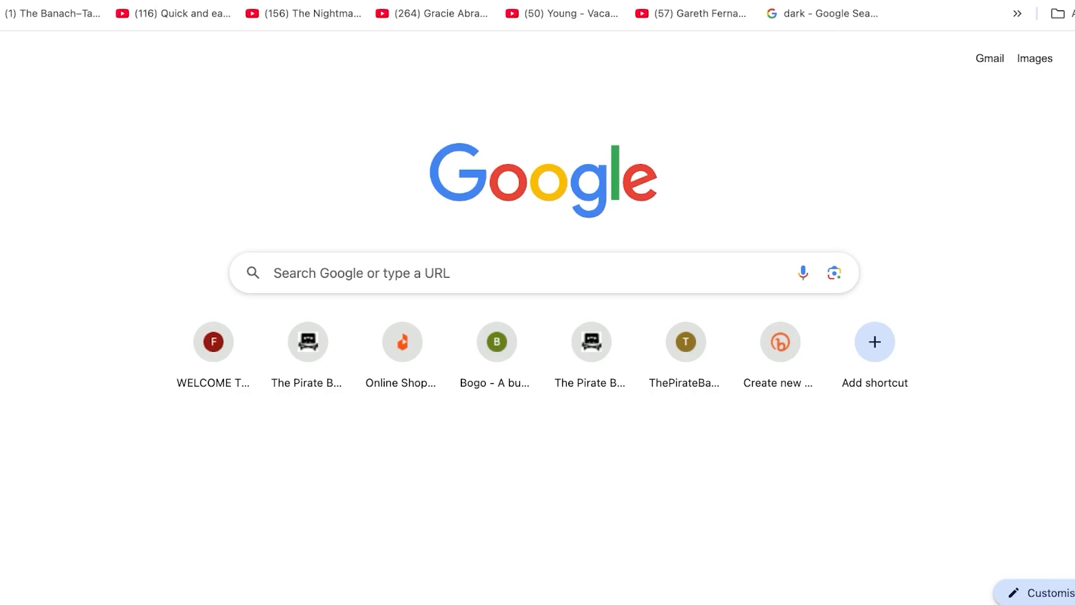
key(super+v)
key(Return)
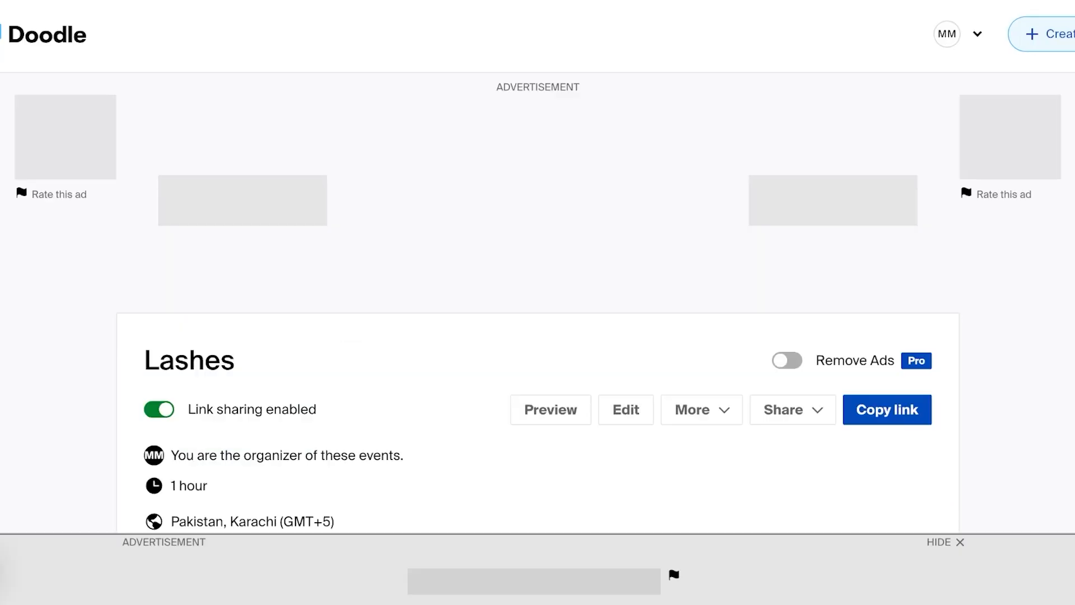
- Review the details of the Lashes booking page and open its additional options
scroll(537, 302, down, 7)
scroll(537, 302, up, 3)
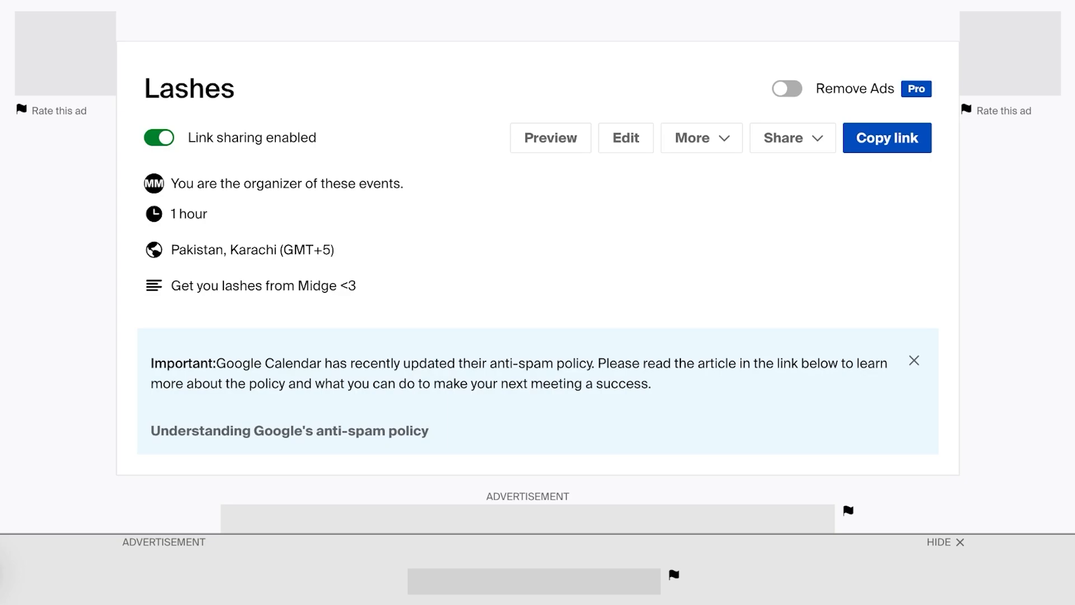
click(702, 138)
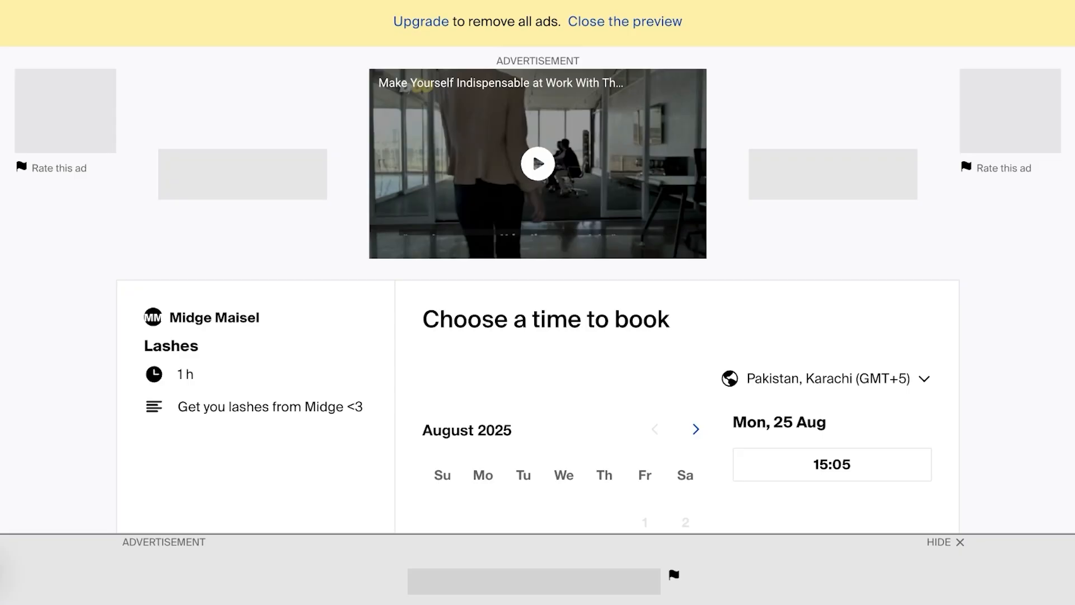
- Check the bookable times on 27 and 29 August 2025 in the booking page preview
scroll(538, 303, down, 5)
scroll(538, 267, down, 1)
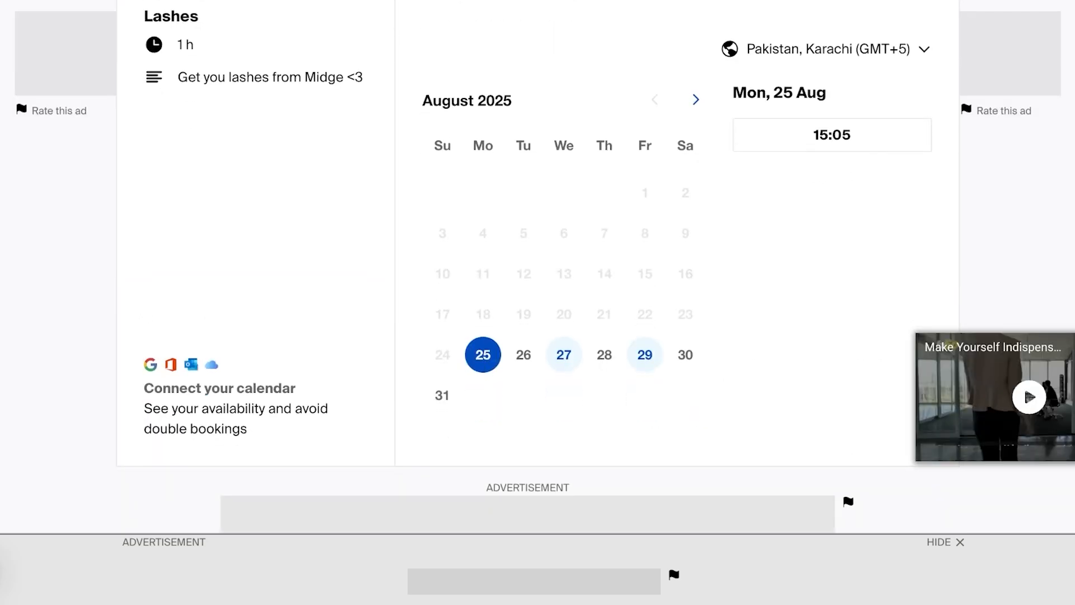
click(564, 354)
click(645, 354)
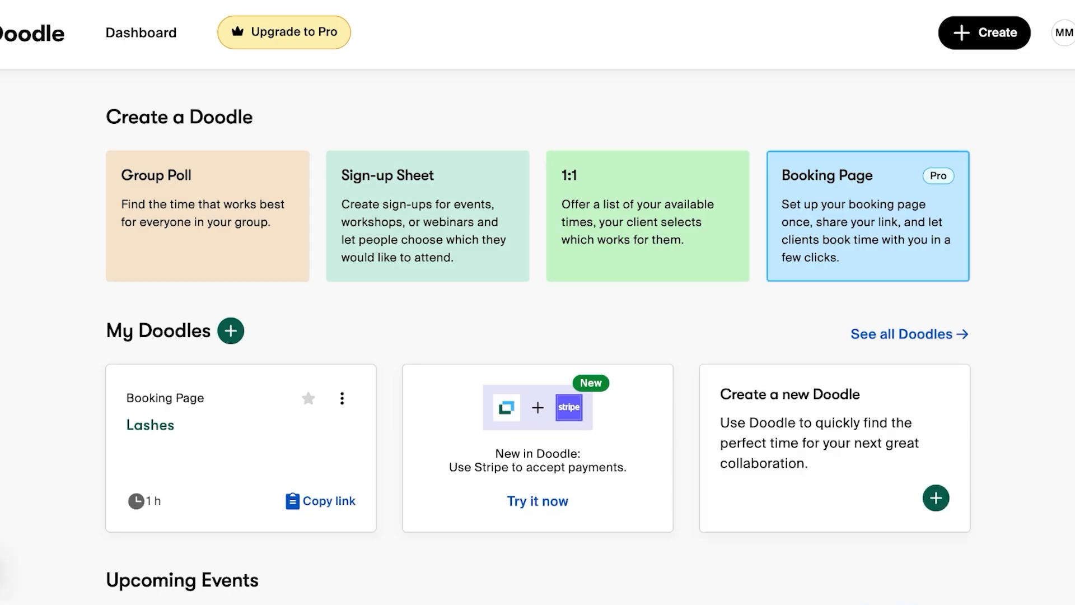
- Look over the My Doodles and Upcoming Events sections of the dashboard
scroll(868, 224, down, 3)
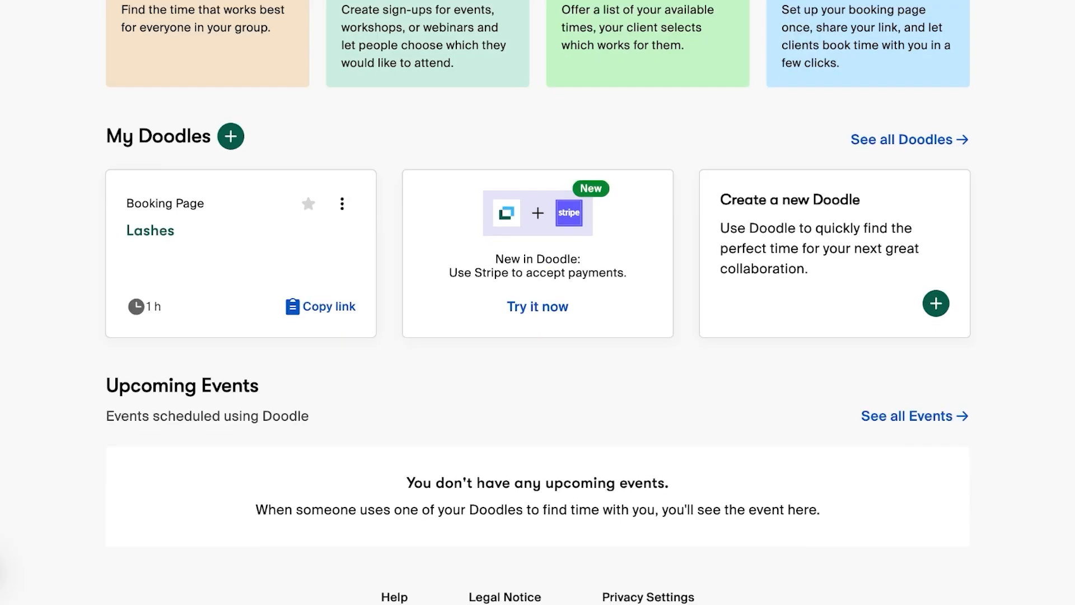
scroll(648, 201, up, 3)
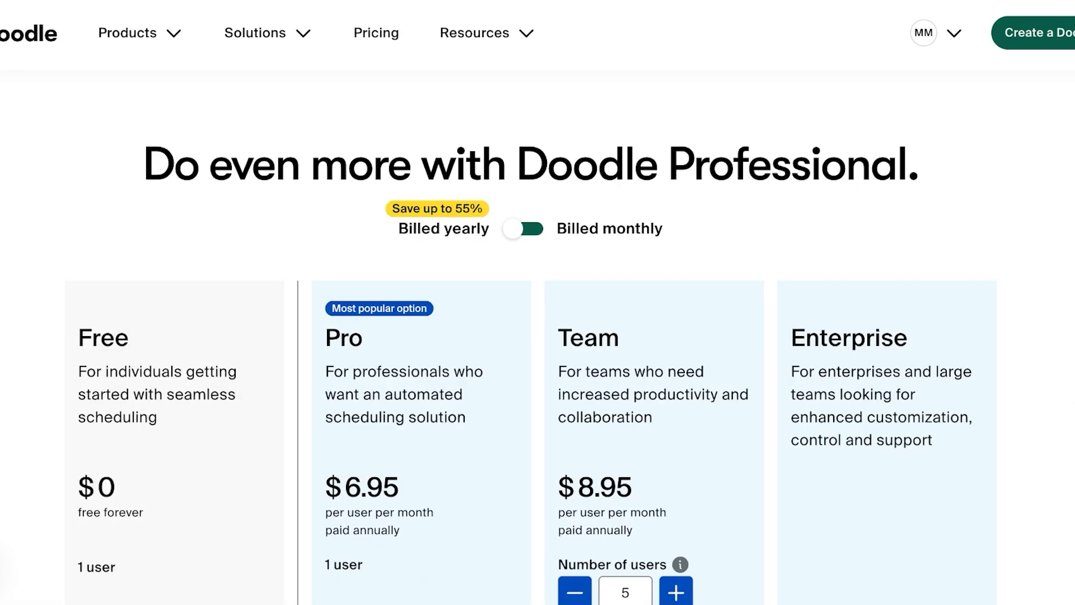
- Compare the Pro and Team plan prices under monthly and yearly billing, ending on yearly billing
click(523, 228)
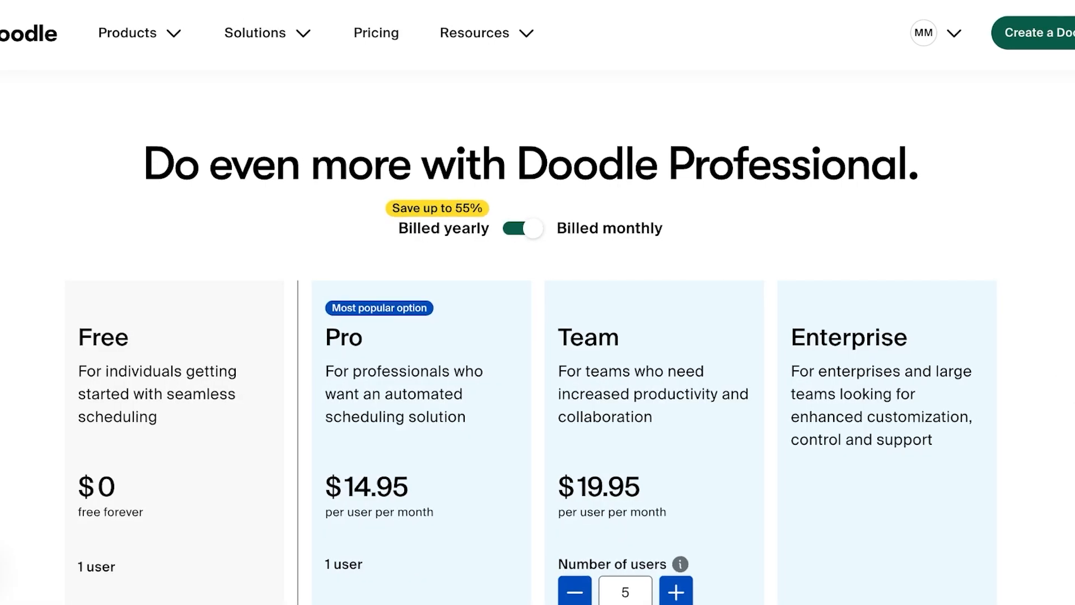
scroll(538, 336, down, 2)
click(523, 133)
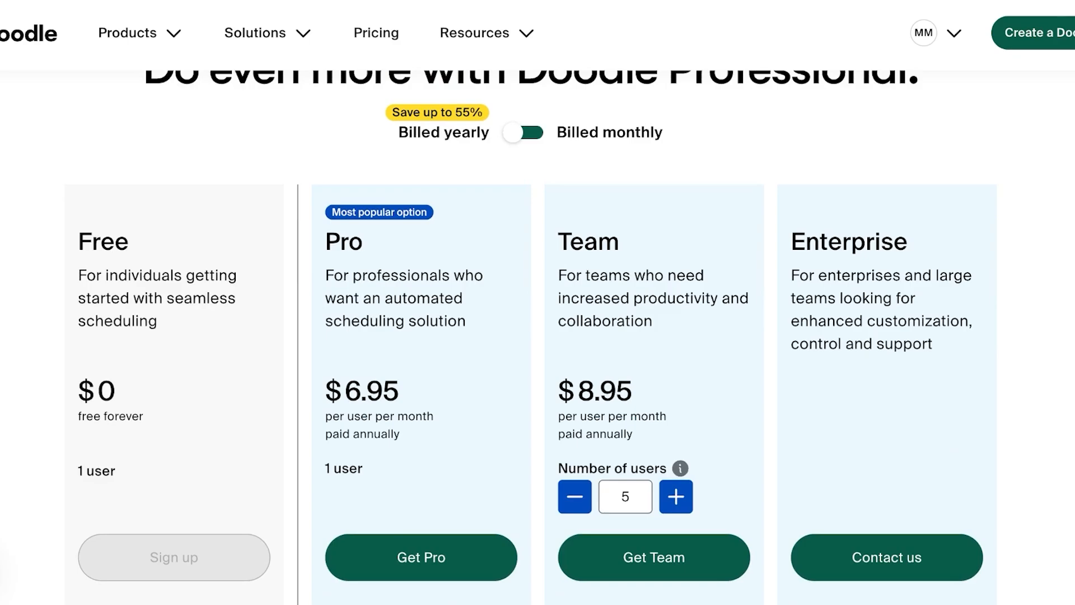
click(523, 132)
scroll(523, 132, down, 3)
scroll(523, 132, up, 4)
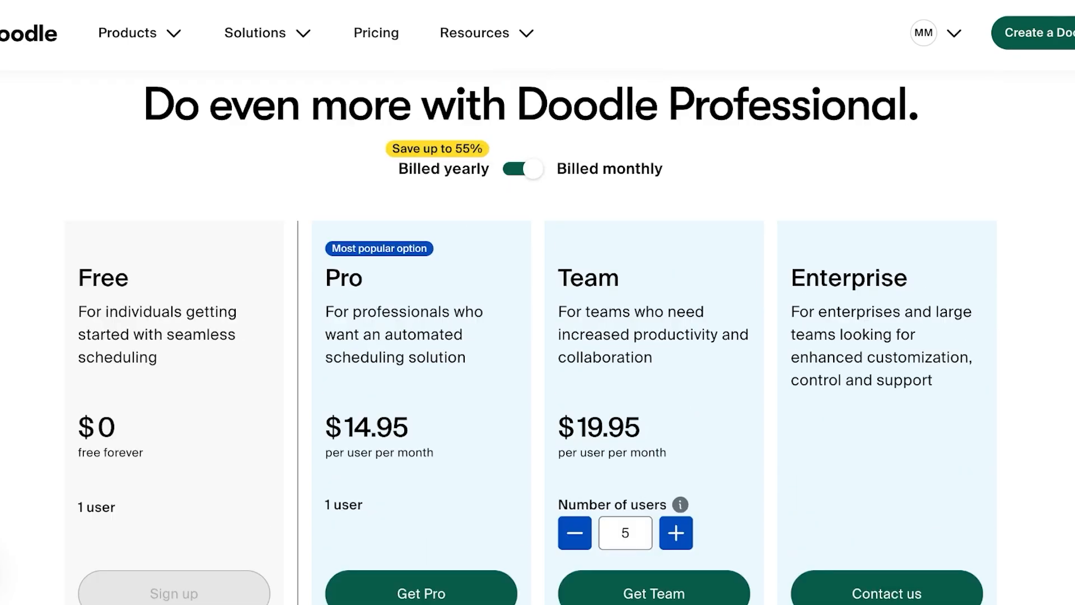
scroll(523, 133, down, 1)
scroll(538, 336, up, 1)
scroll(538, 336, down, 2)
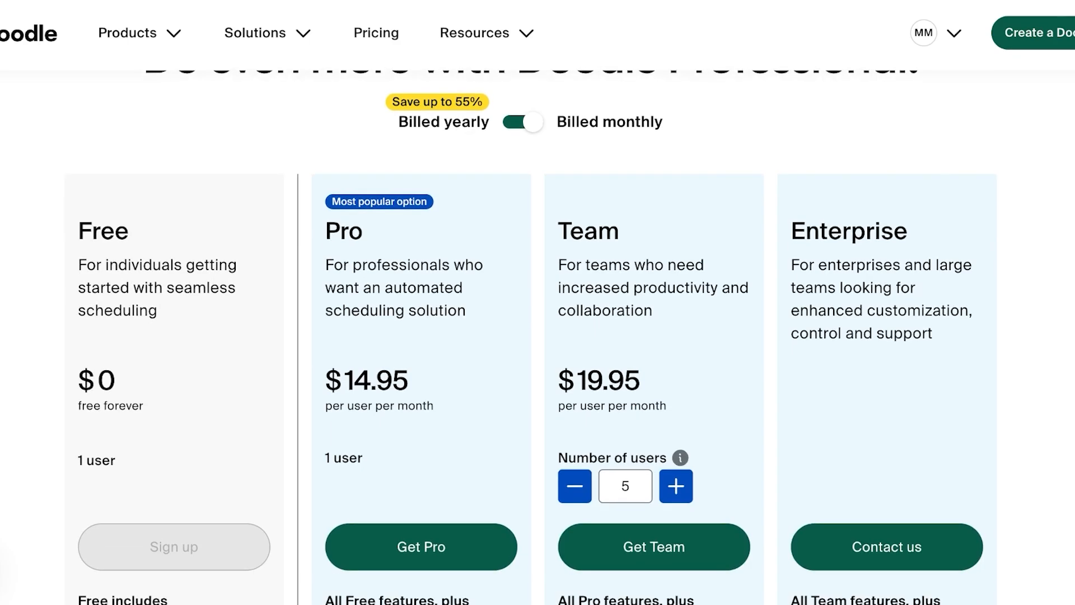
click(523, 122)
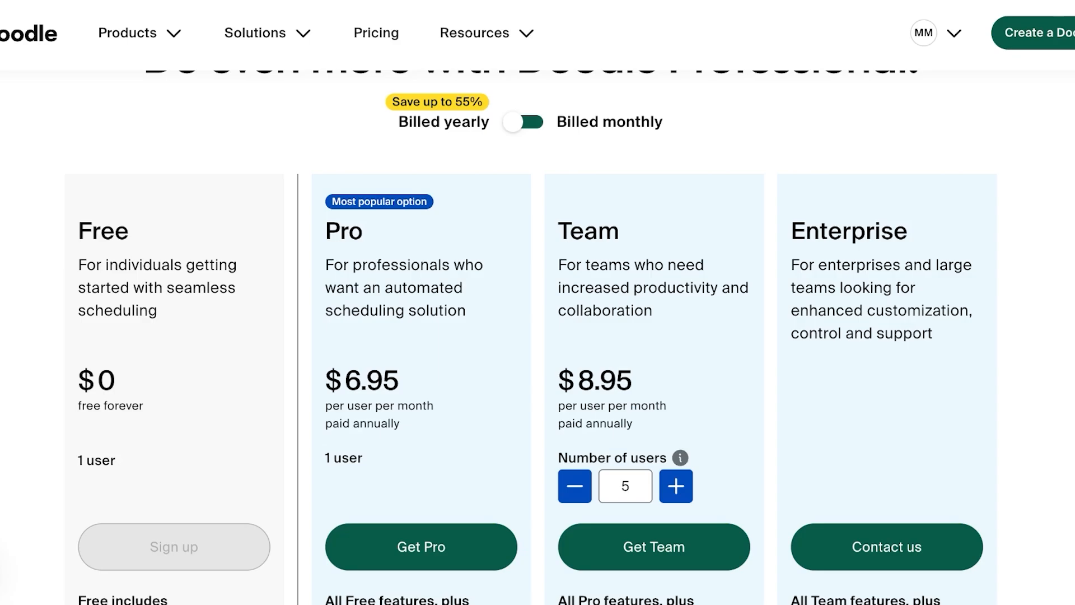
- Review the features included in the Free, Pro, Team and Enterprise plans
scroll(538, 336, down, 7)
scroll(538, 336, up, 2)
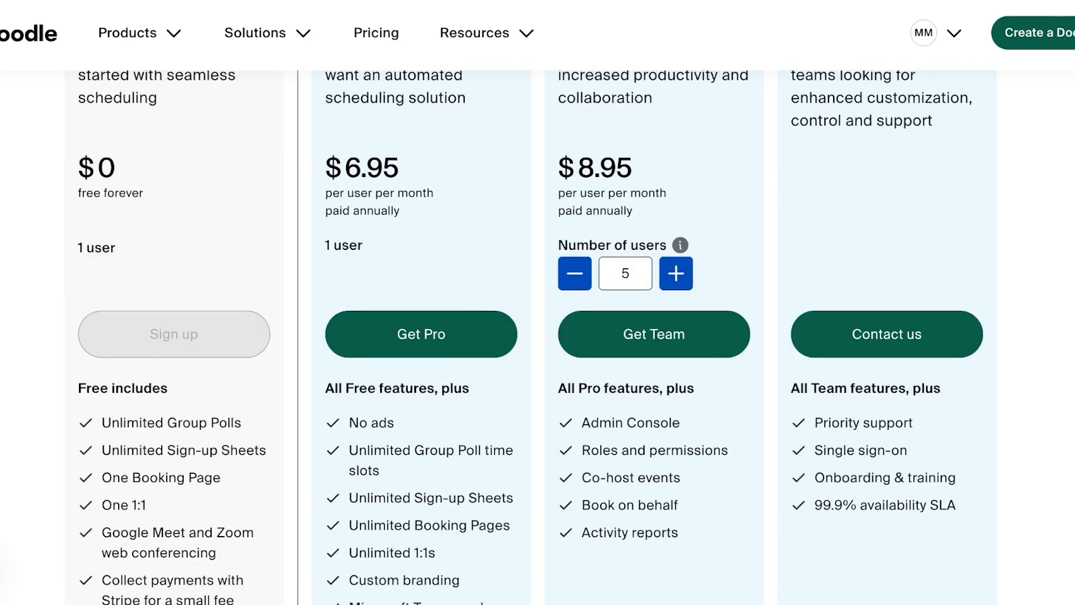
scroll(538, 336, down, 1)
scroll(538, 336, down, 1)
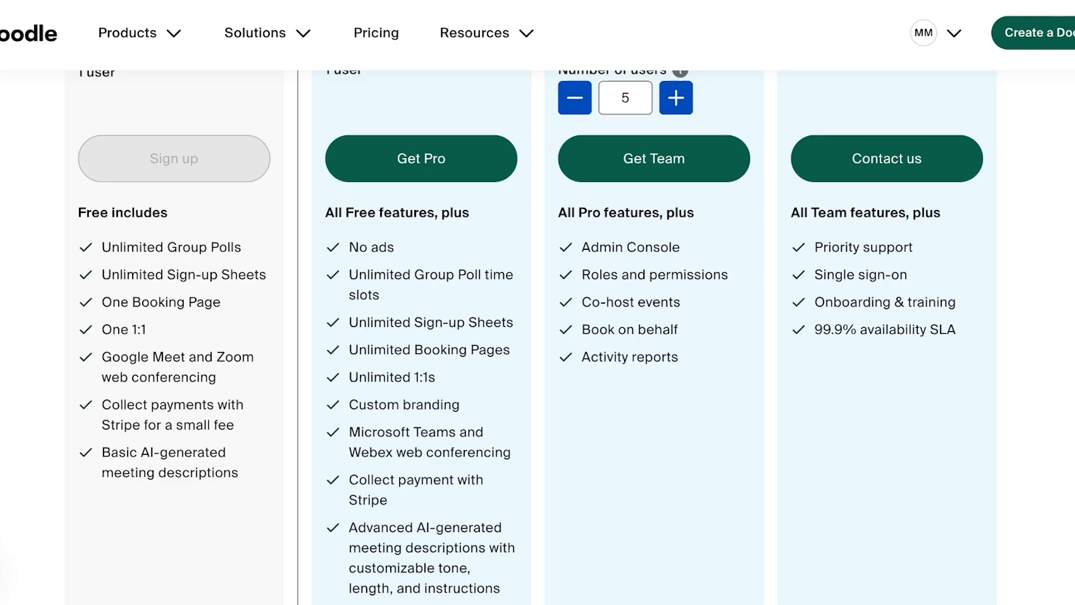
scroll(537, 336, down, 1)
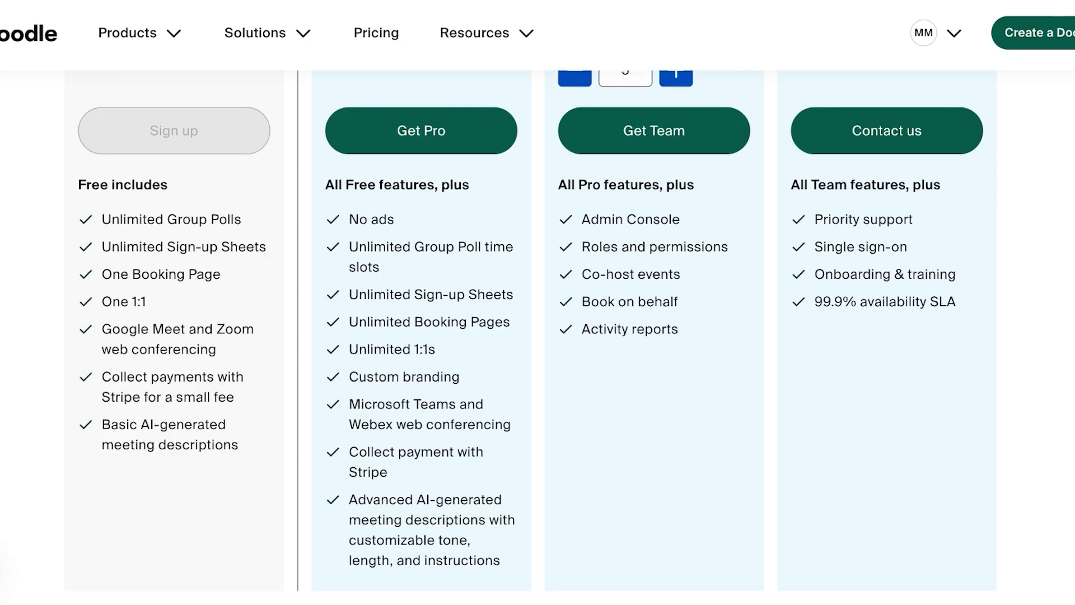